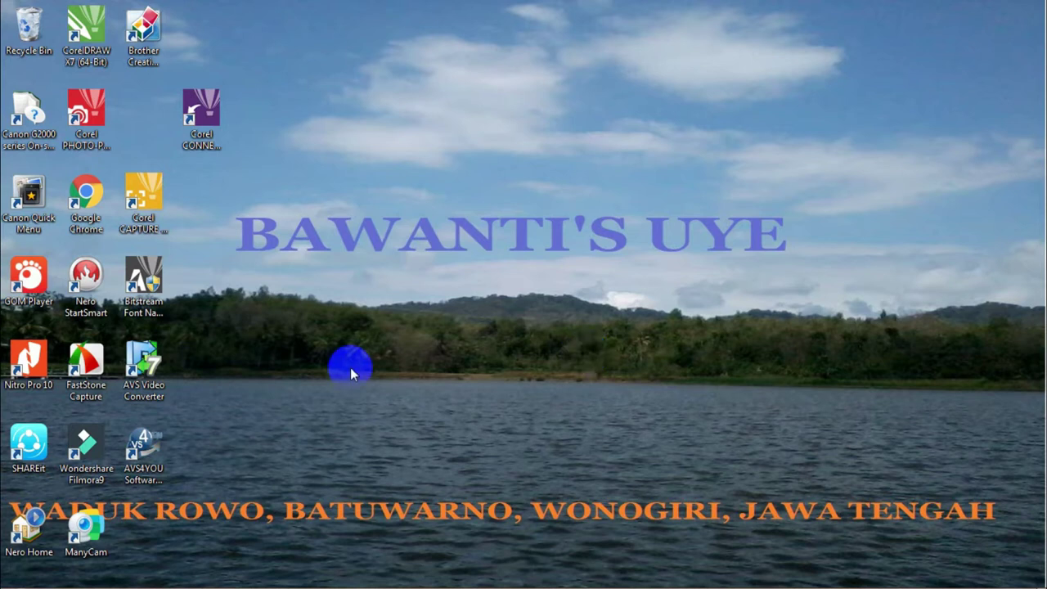
# - Launch Wondershare Filmora9, create a new 16:9 widescreen project and dismiss the offline connection notice
pyautogui.doubleClick(88, 451)
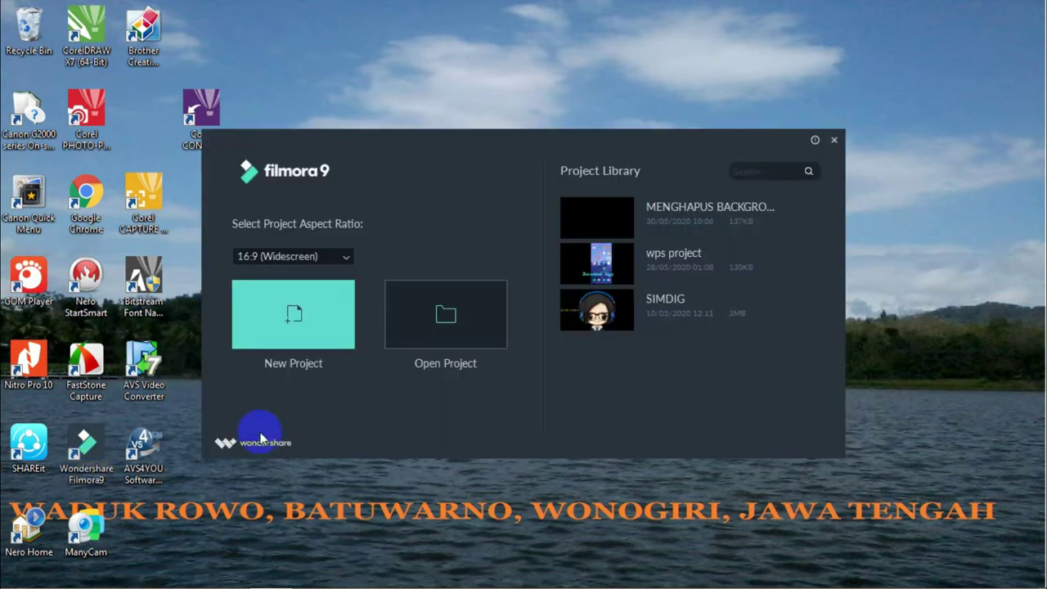
pyautogui.click(294, 324)
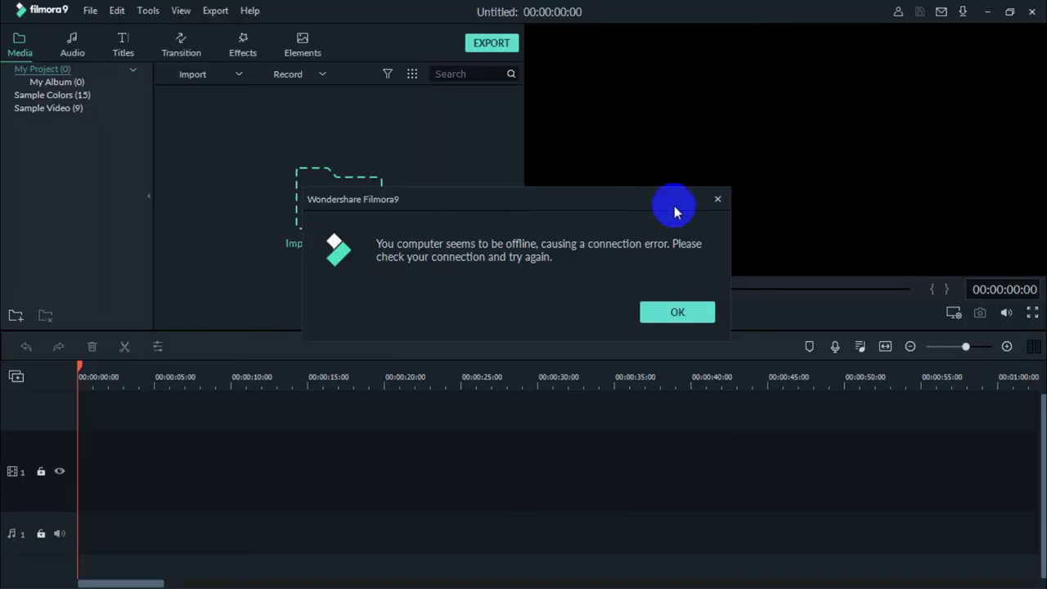
pyautogui.click(716, 201)
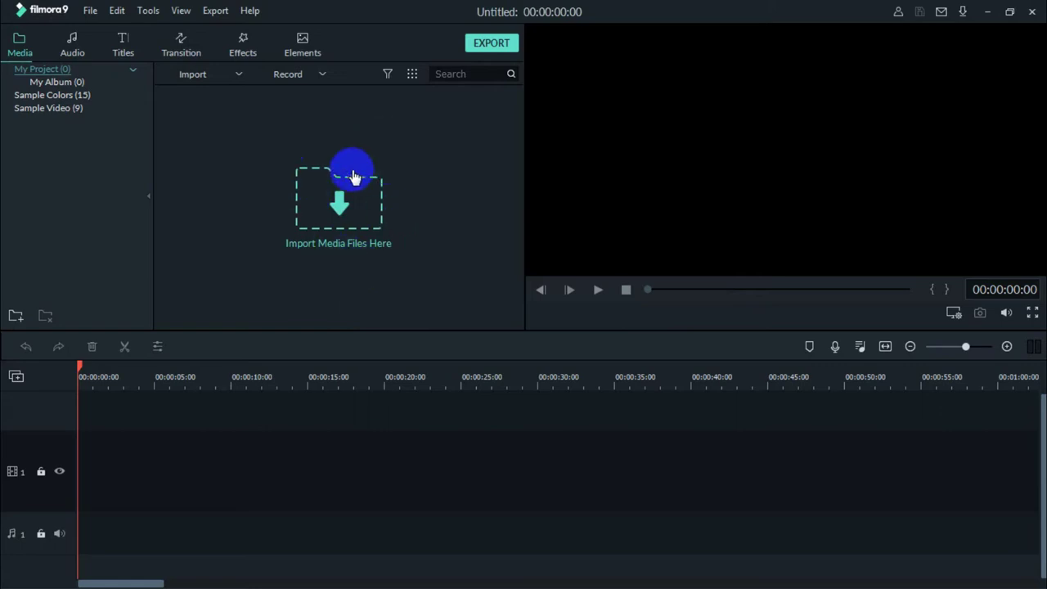
# - Import the video VID-20200531-WA0005 into the project's media library
pyautogui.click(338, 211)
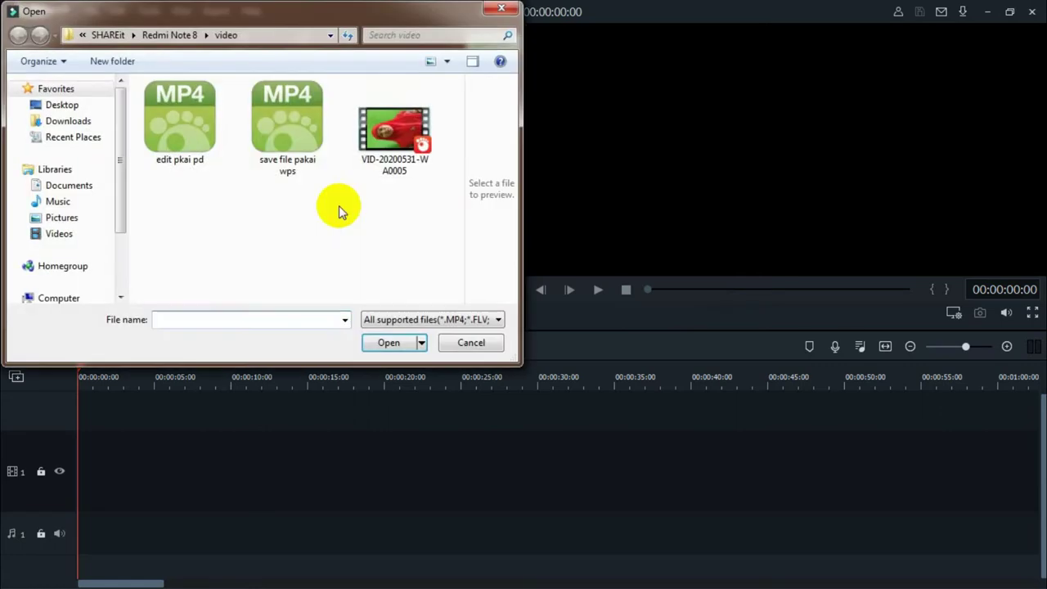
pyautogui.click(398, 131)
pyautogui.click(394, 344)
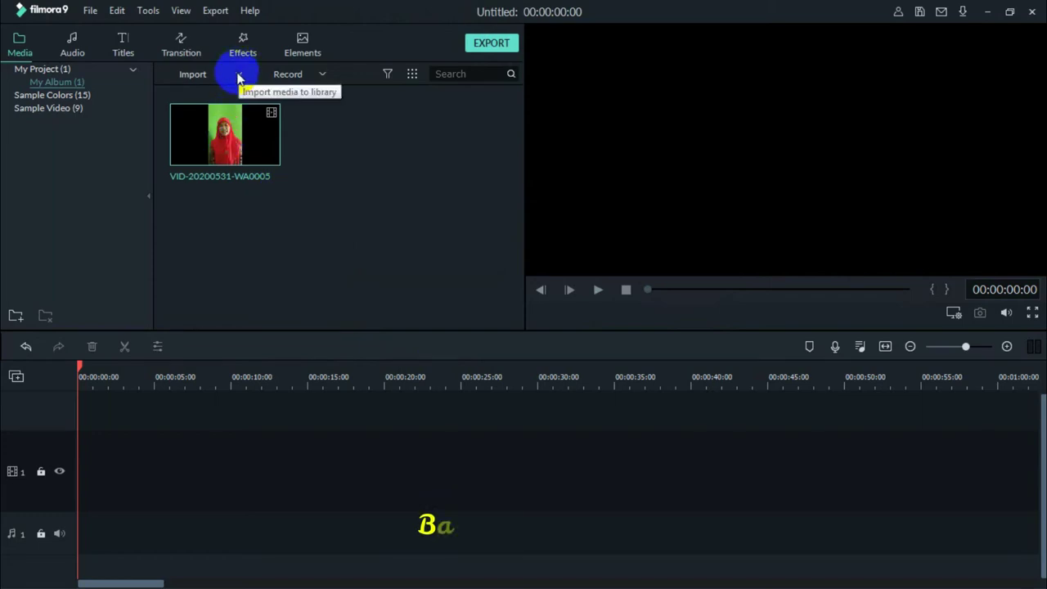
# - Start another media import and browse to the pulangsawa(indrayati) folder in image > Ngebolank on Local Disk (D:)
pyautogui.click(239, 77)
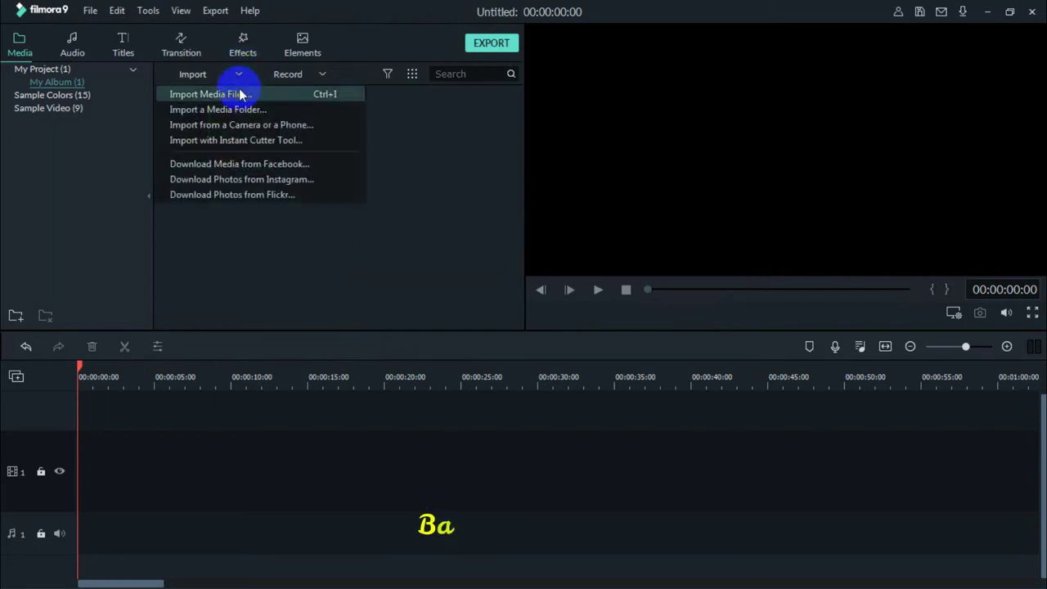
pyautogui.click(240, 93)
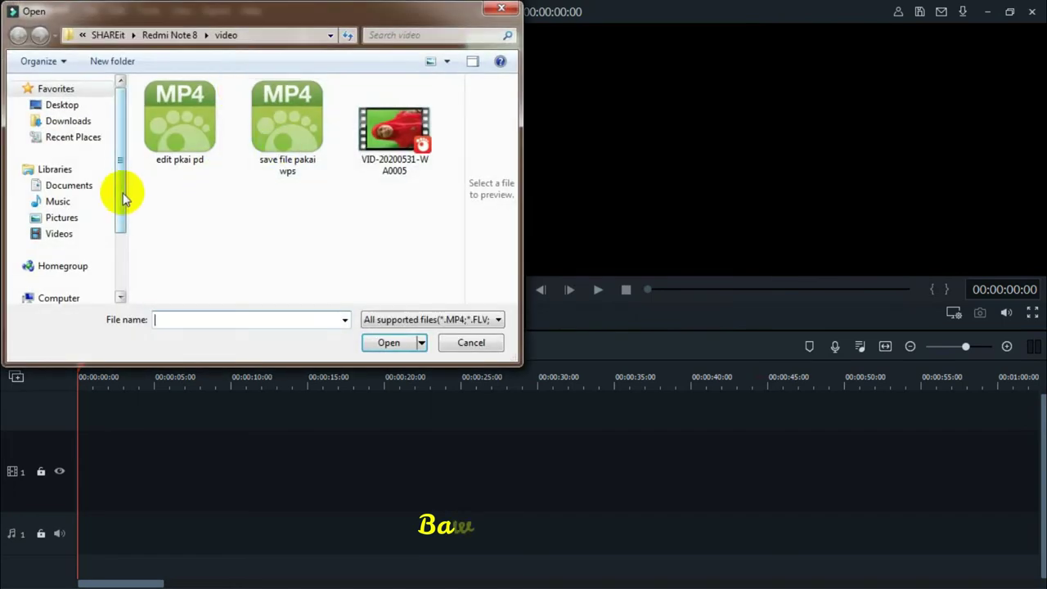
pyautogui.scroll(-2, 124, 217)
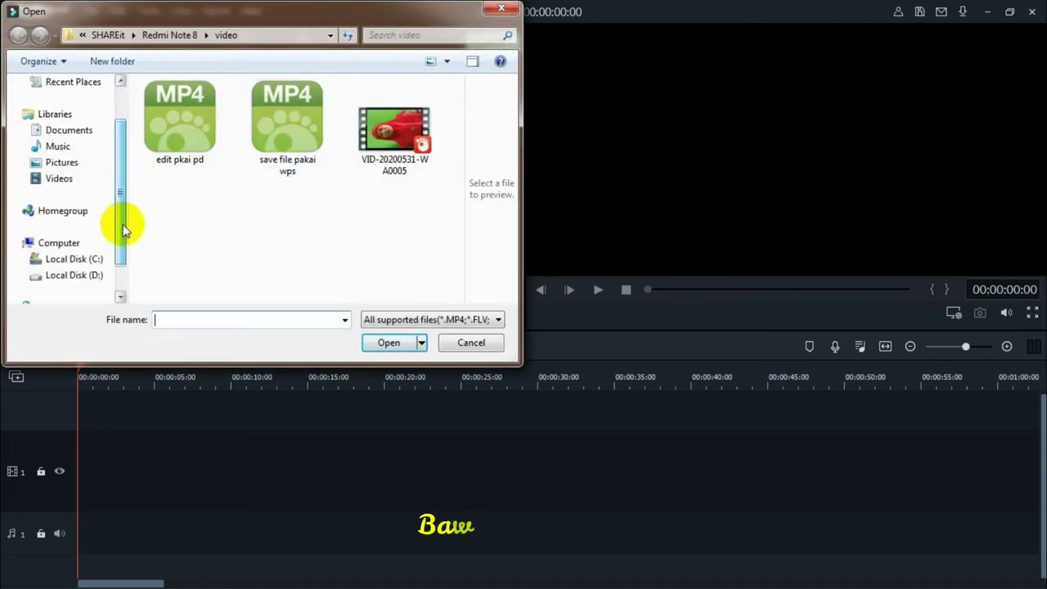
pyautogui.click(102, 275)
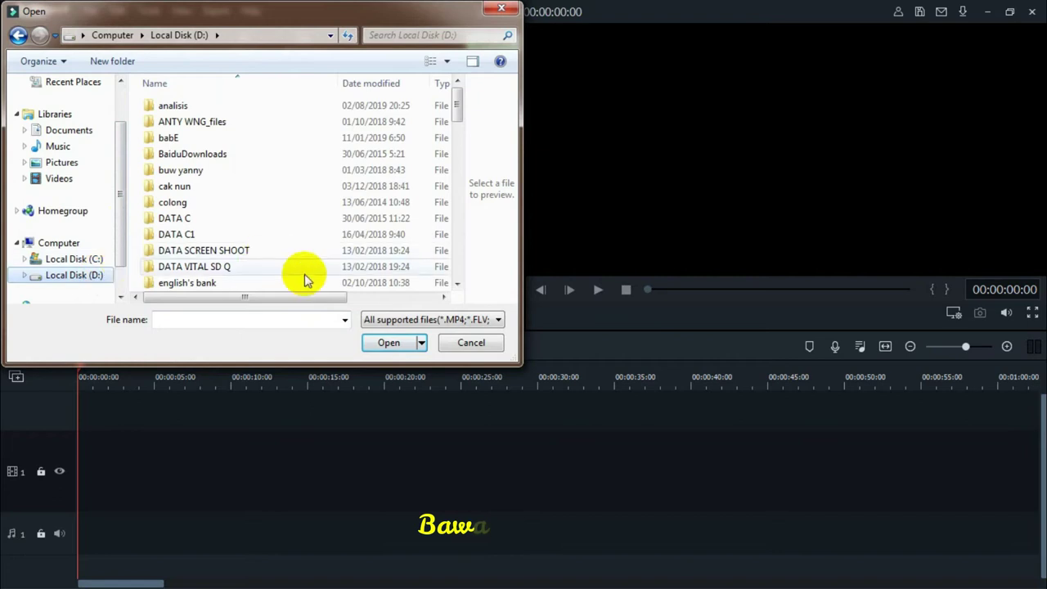
pyautogui.moveTo(461, 106); pyautogui.dragTo(456, 127)
pyautogui.doubleClick(198, 194)
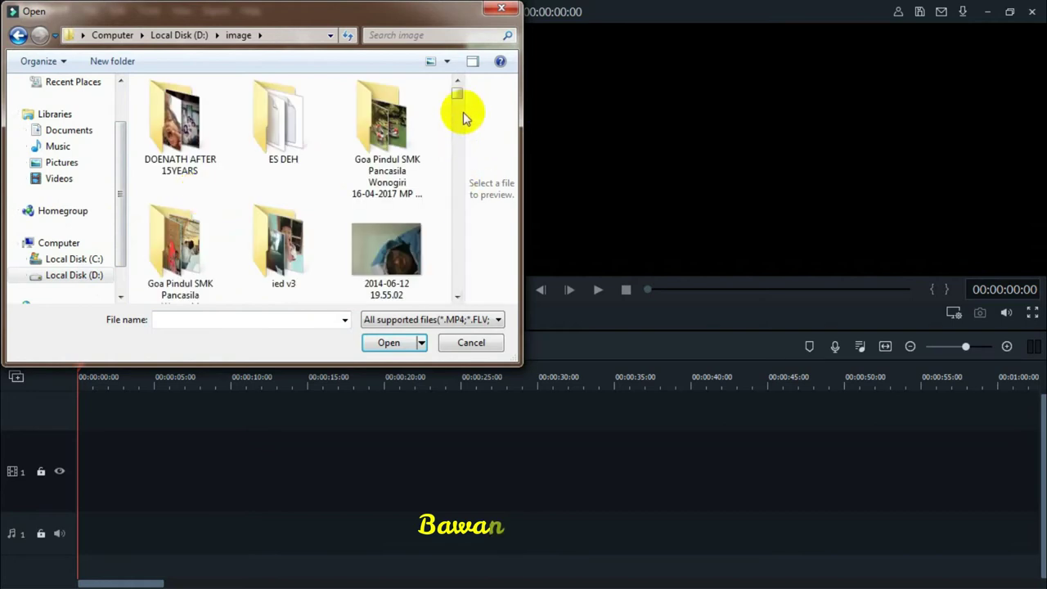
pyautogui.click(457, 296)
pyautogui.click(457, 297)
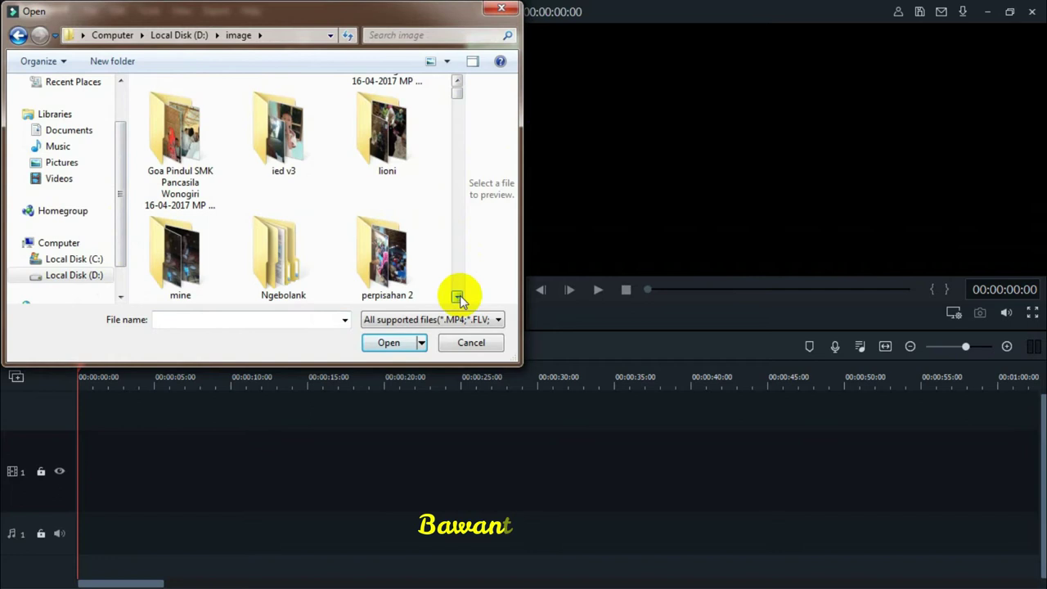
pyautogui.doubleClick(290, 246)
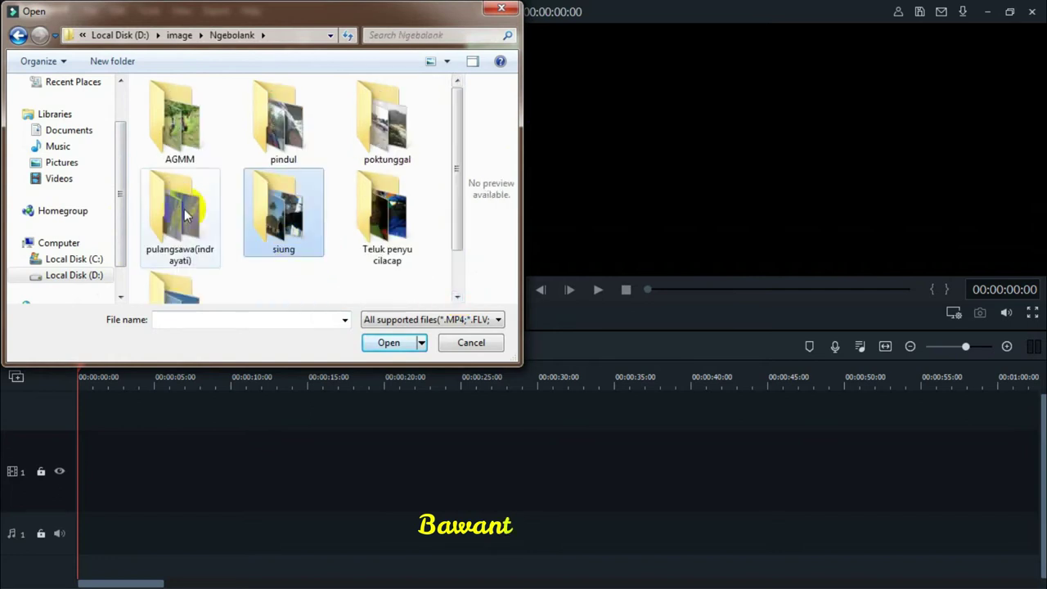
pyautogui.doubleClick(185, 214)
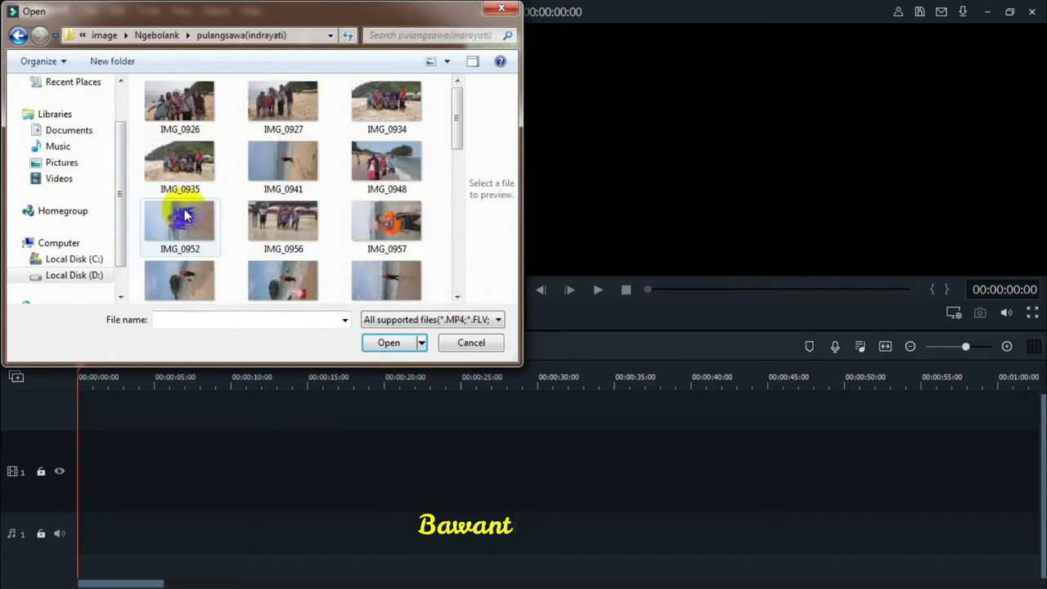
# - Import the beach photo PHTO0310 from the pulangsawa(indrayati) folder
pyautogui.click(457, 297)
pyautogui.click(457, 297)
pyautogui.click(457, 296)
pyautogui.click(457, 297)
pyautogui.click(457, 297)
pyautogui.click(458, 297)
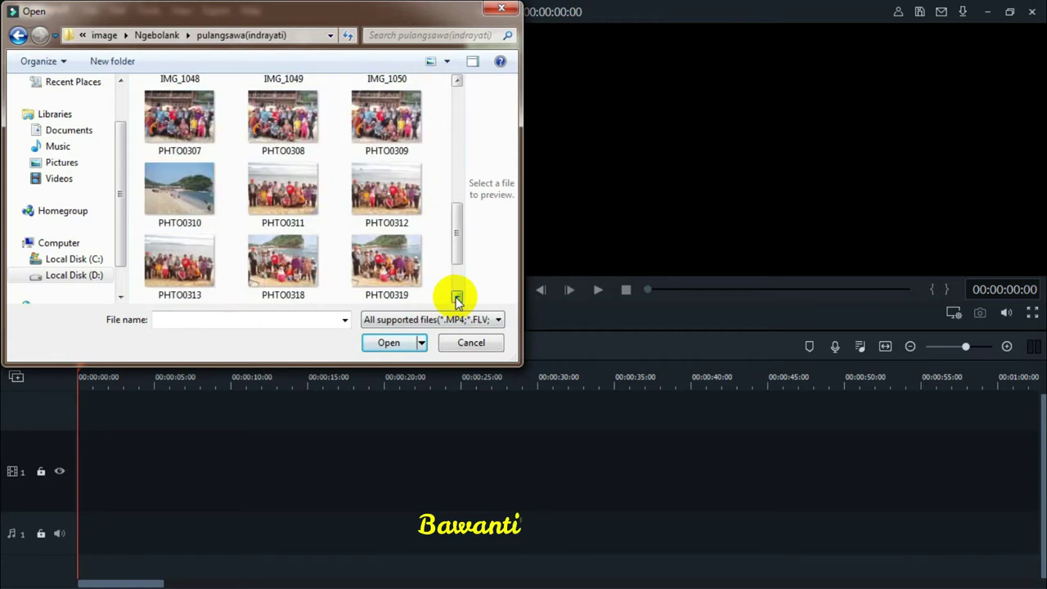
pyautogui.click(195, 203)
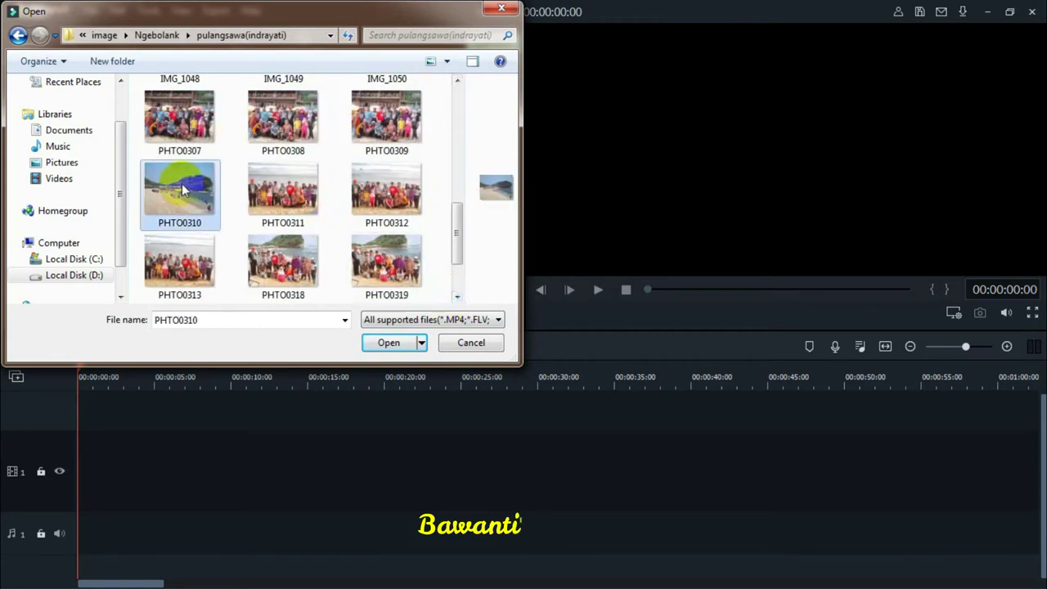
pyautogui.click(389, 344)
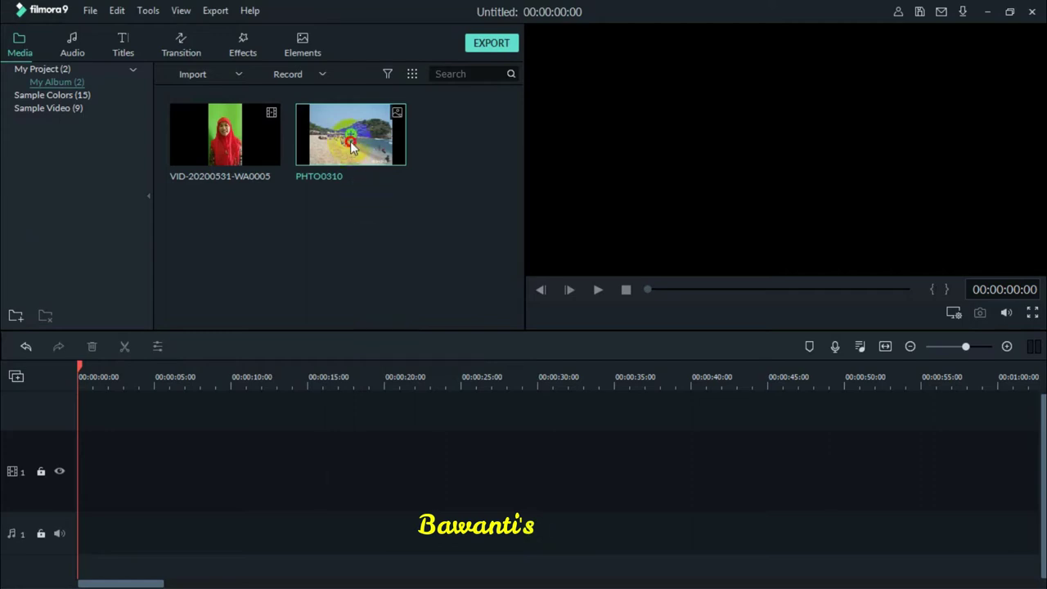
# - Place PHTO0310 at the start of video track 1 and stretch it sideways to fill the frame's full width
pyautogui.moveTo(345, 151); pyautogui.dragTo(79, 486)
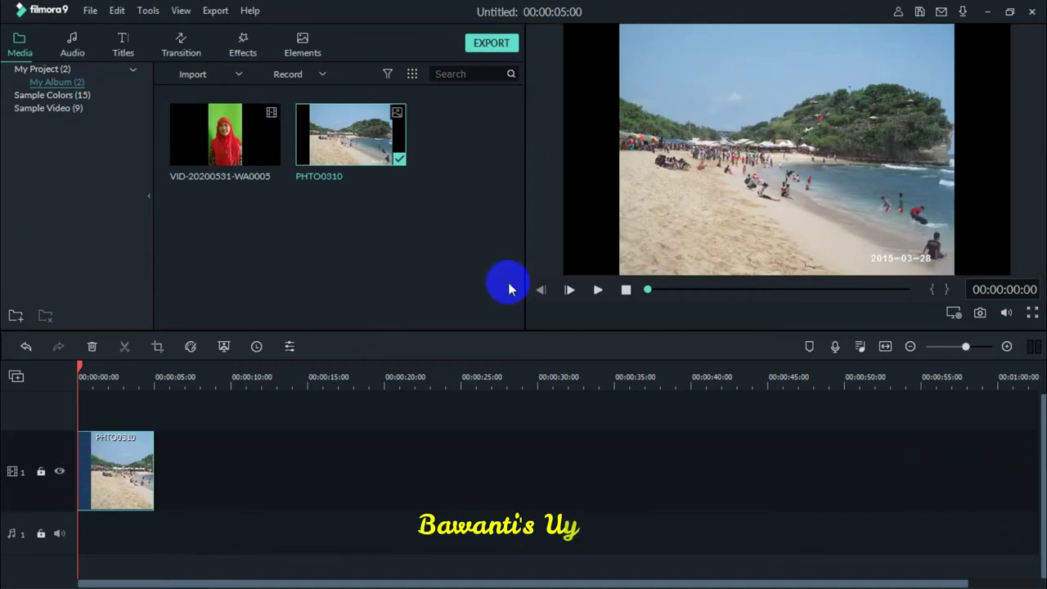
pyautogui.click(671, 176)
pyautogui.click(670, 172)
pyautogui.moveTo(615, 147); pyautogui.dragTo(560, 148)
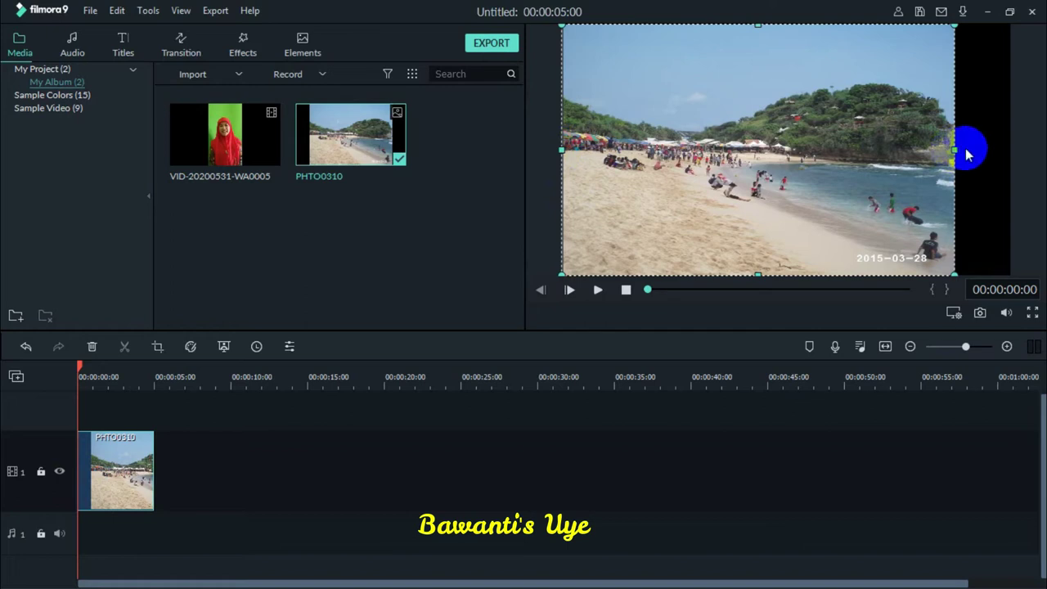
pyautogui.moveTo(952, 151); pyautogui.dragTo(1015, 148)
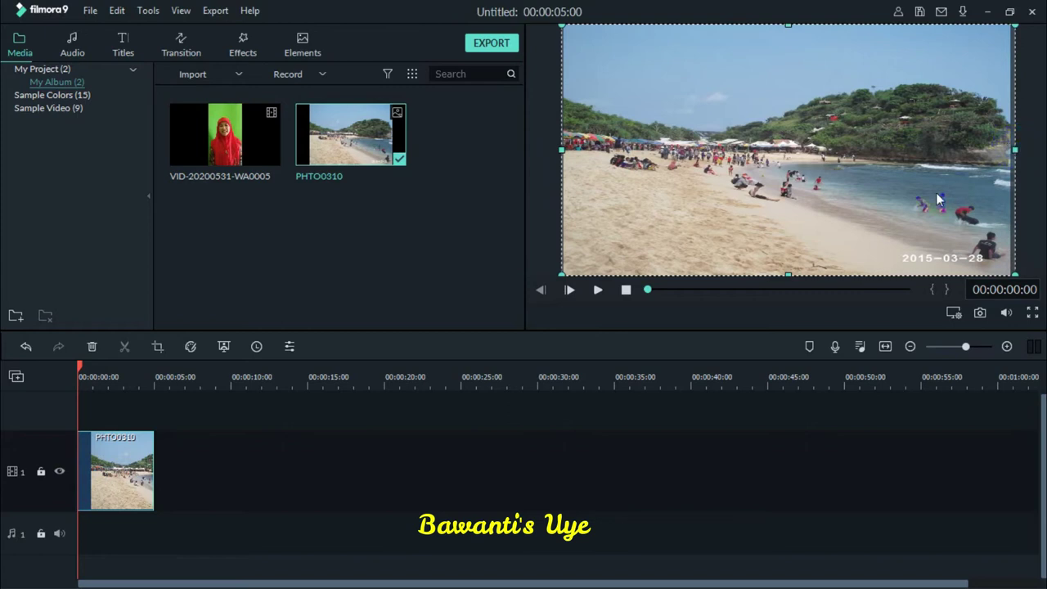
pyautogui.click(786, 162)
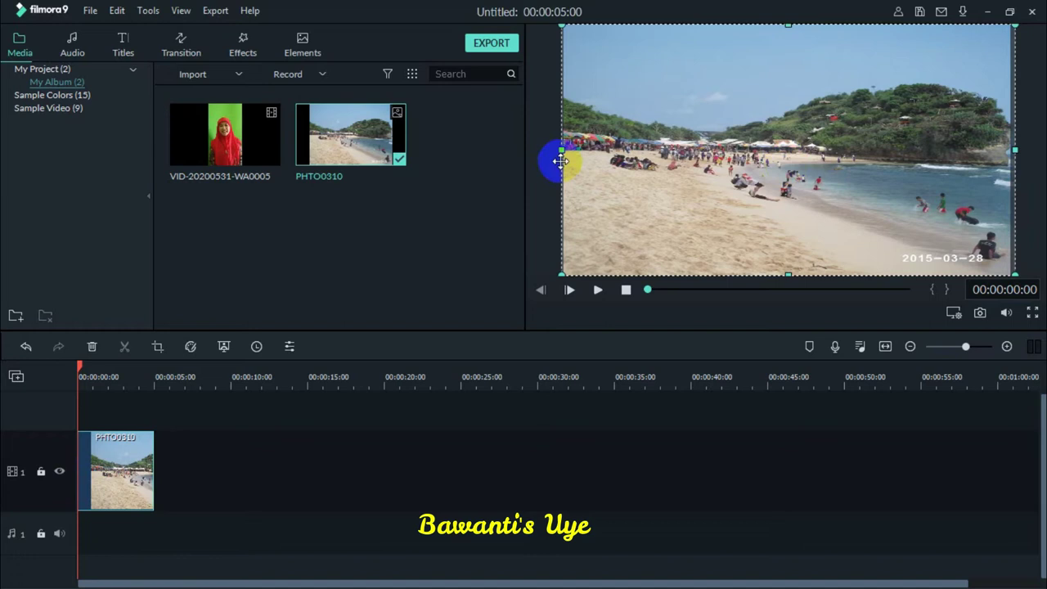
# - Place VID-20200531-WA0005 on video track 2 above the photo, both starting at 00:00:00:00, and return the playhead to the start
pyautogui.click(231, 143)
pyautogui.moveTo(232, 144)
pyautogui.mouseDown()
pyautogui.moveTo(140, 374)
pyautogui.moveTo(112, 416)
pyautogui.moveTo(225, 141)
pyautogui.mouseUp()
pyautogui.click(229, 136)
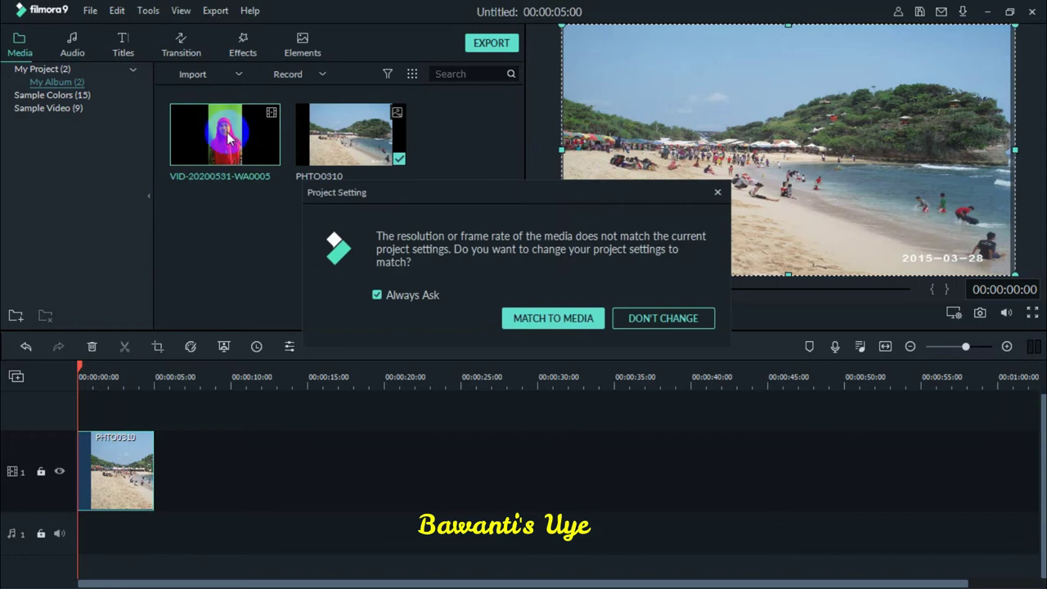
pyautogui.click(718, 195)
pyautogui.click(163, 456)
pyautogui.moveTo(170, 446)
pyautogui.mouseDown()
pyautogui.moveTo(169, 416)
pyautogui.moveTo(168, 442)
pyautogui.mouseUp()
pyautogui.moveTo(250, 514); pyautogui.dragTo(94, 518)
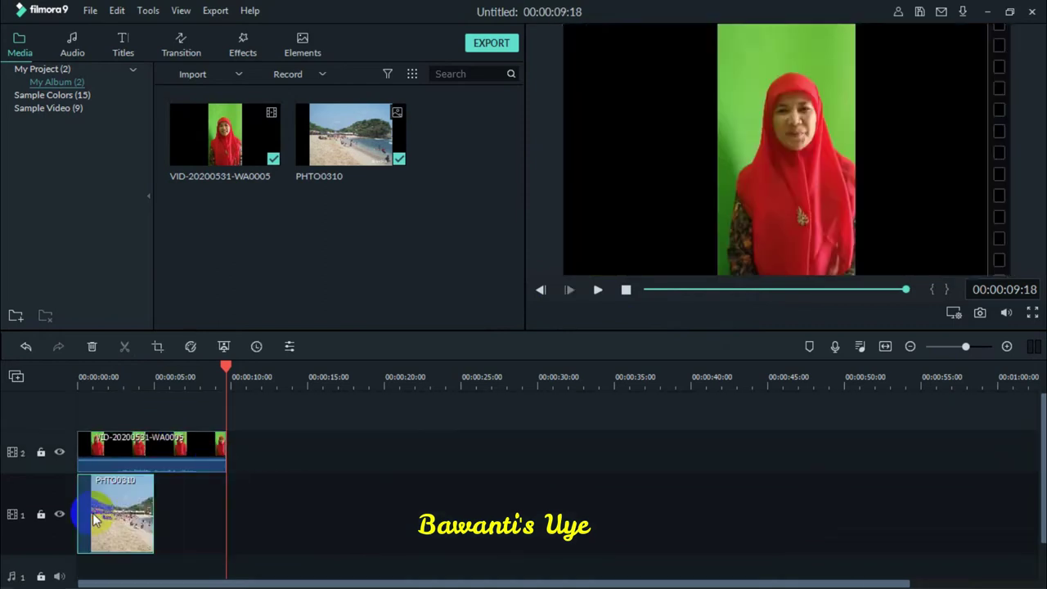
pyautogui.moveTo(226, 367); pyautogui.dragTo(74, 387)
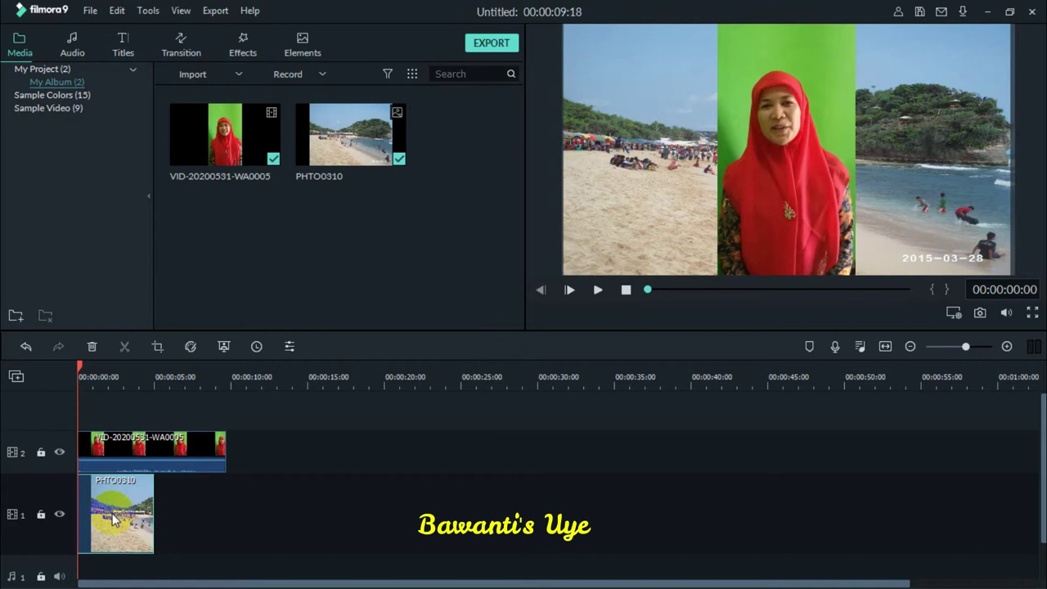
# - Move the green-screen video toward the left side of the frame, undoing any accidental shift of the beach photo
pyautogui.click(784, 145)
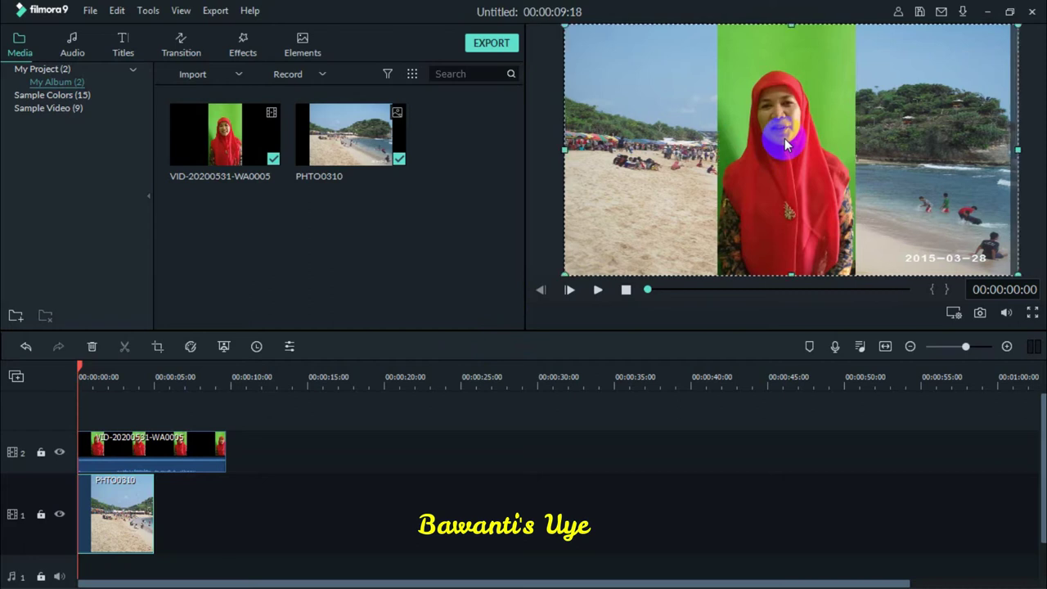
pyautogui.click(784, 145)
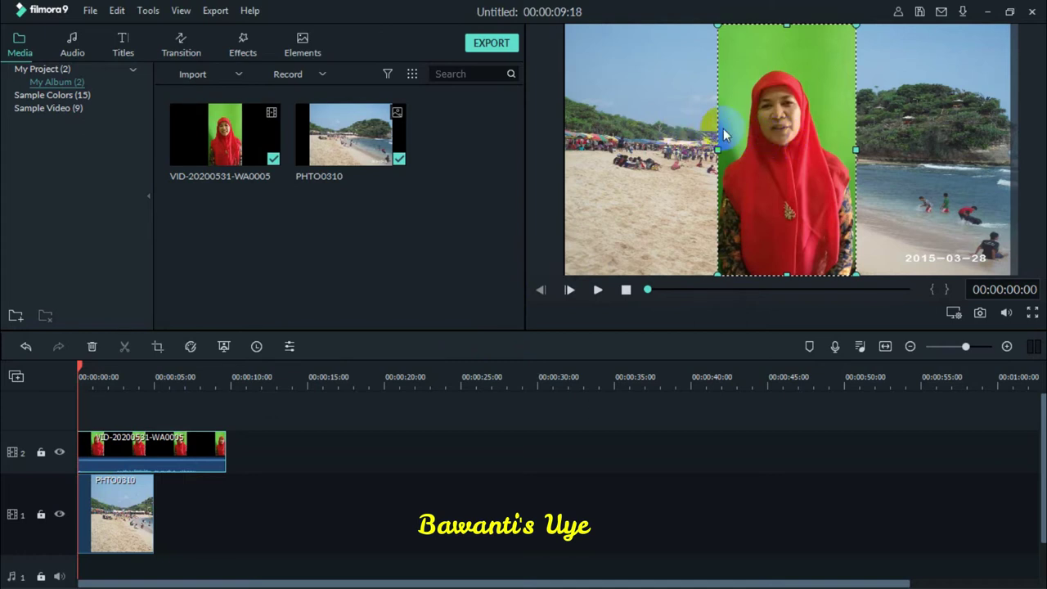
pyautogui.click(661, 140)
pyautogui.moveTo(661, 141); pyautogui.dragTo(708, 126)
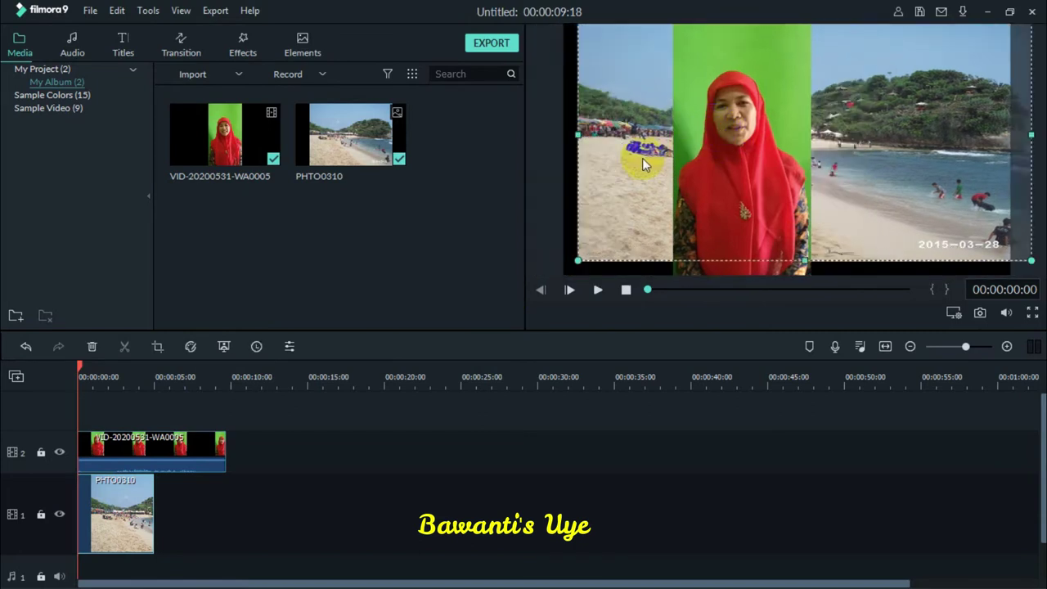
pyautogui.hotkey('ctrl', 'z')
pyautogui.click(696, 137)
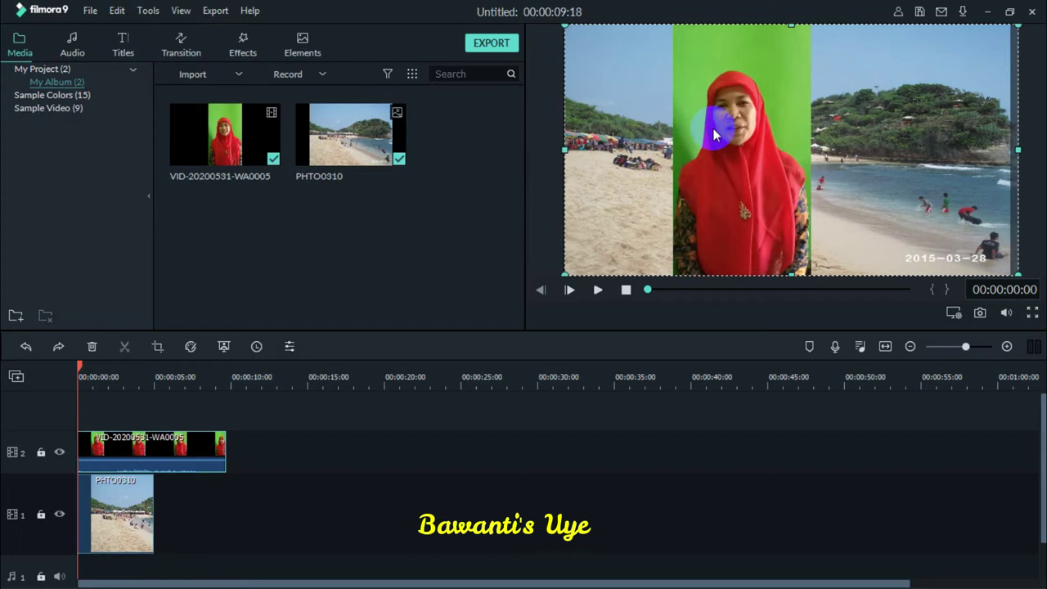
pyautogui.click(725, 152)
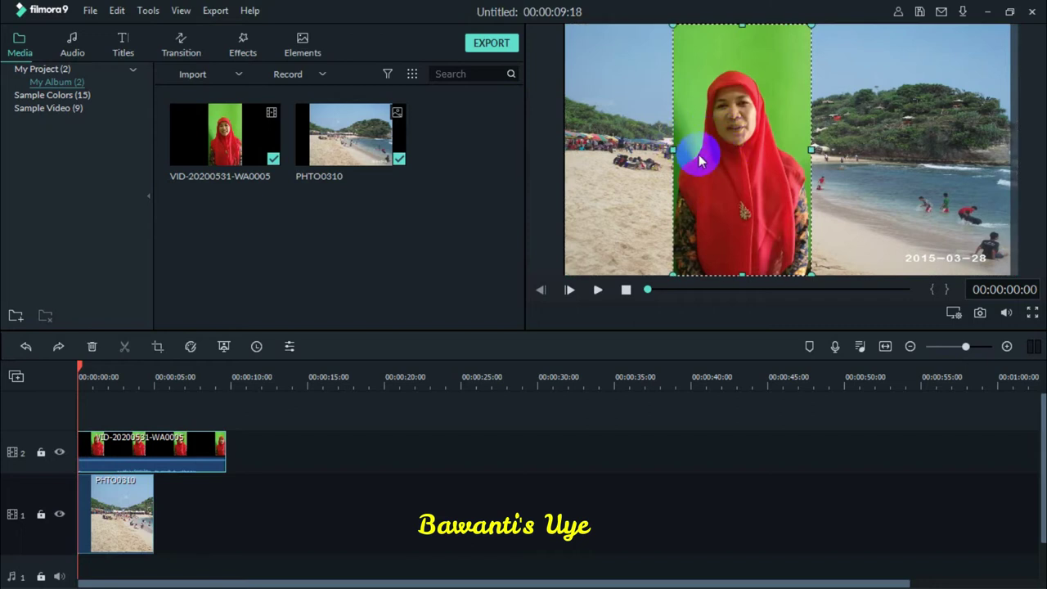
pyautogui.click(741, 76)
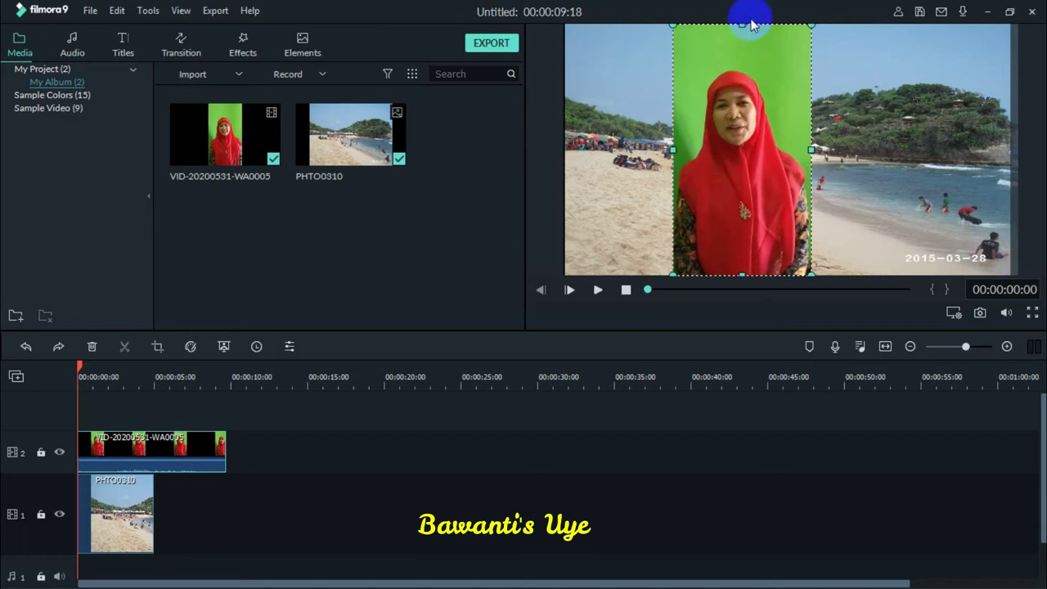
pyautogui.moveTo(751, 23); pyautogui.dragTo(677, 24)
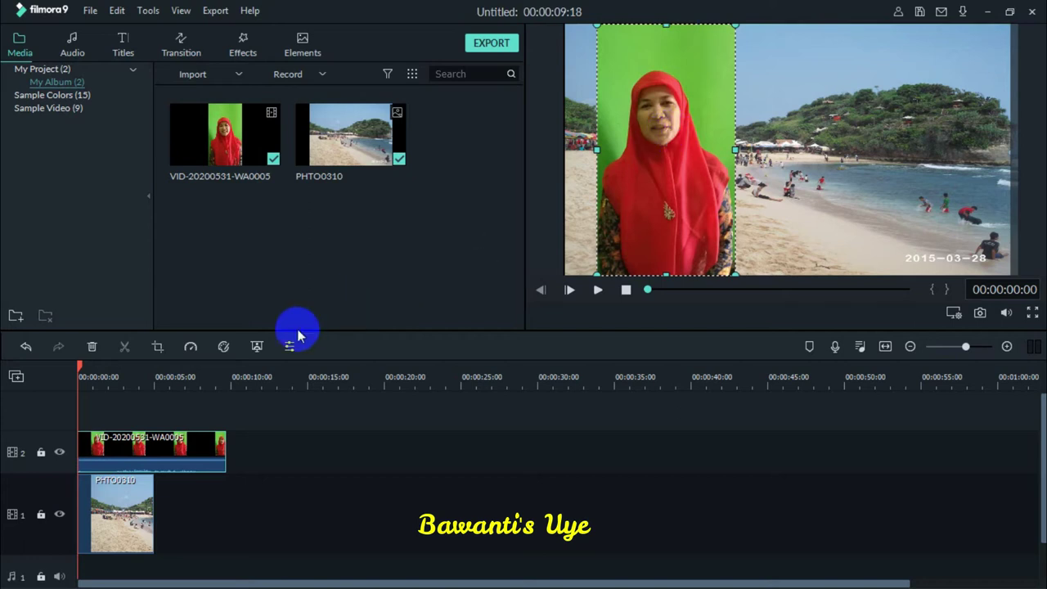
# - Open the green-screen settings of the video clip and sample its green backdrop as the Chroma Key colour
pyautogui.click(256, 346)
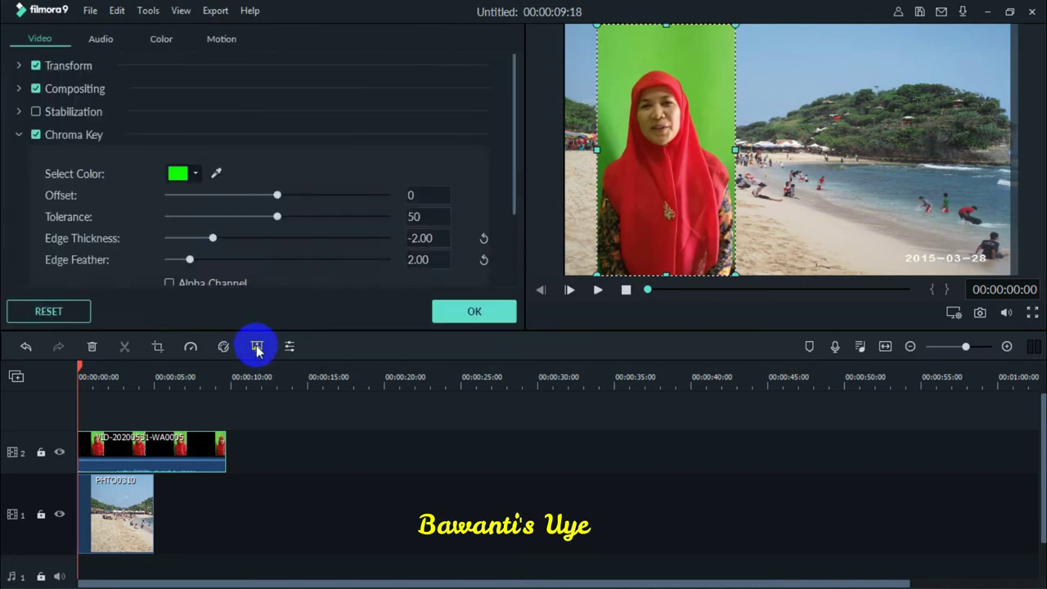
pyautogui.click(216, 174)
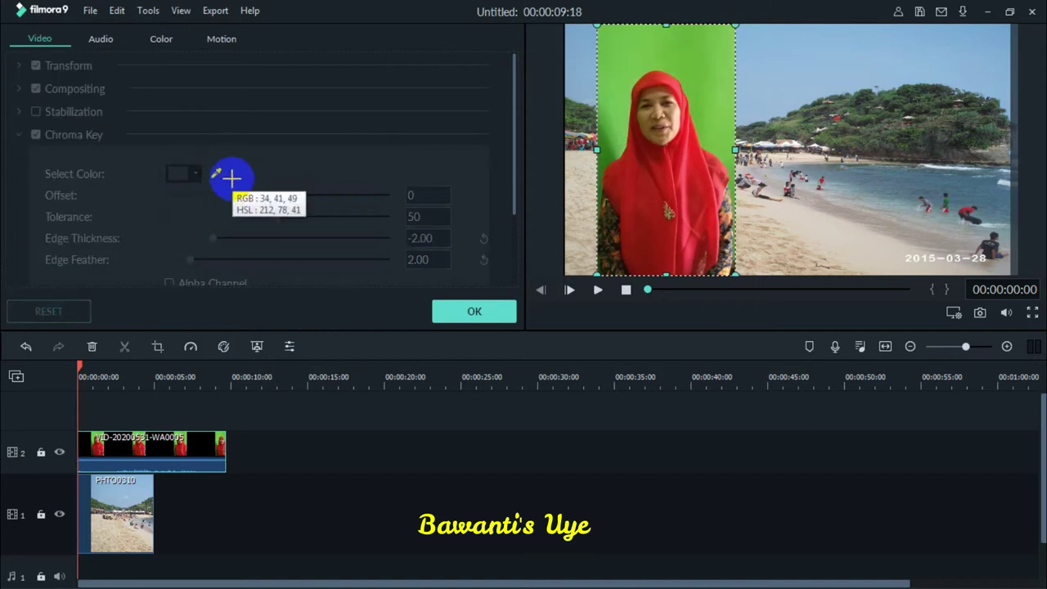
pyautogui.click(633, 45)
pyautogui.click(644, 51)
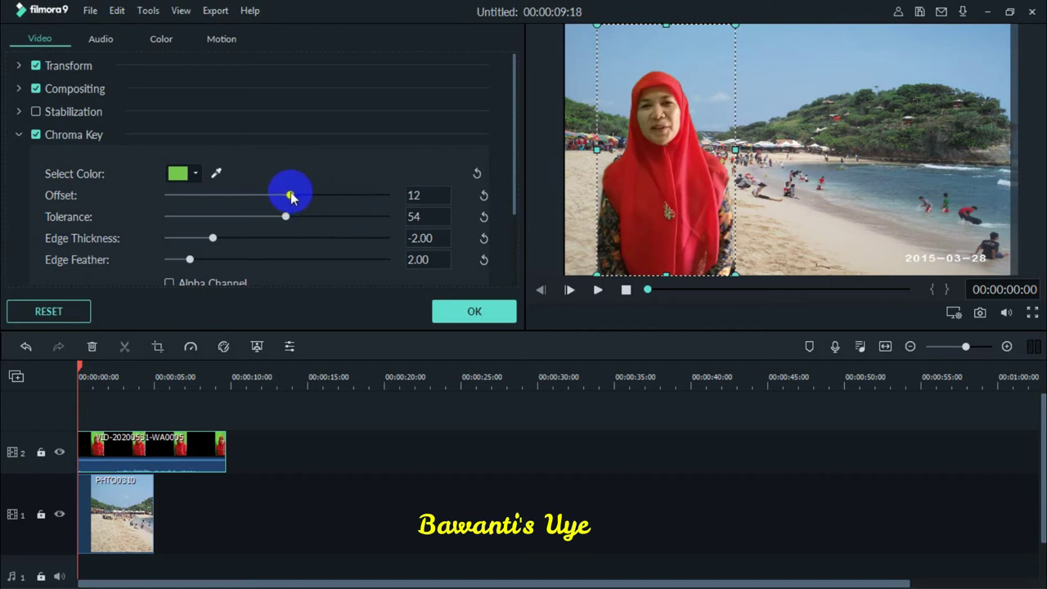
# - Set the Chroma Key offset of the video clip to 100
pyautogui.moveTo(290, 196); pyautogui.dragTo(336, 197)
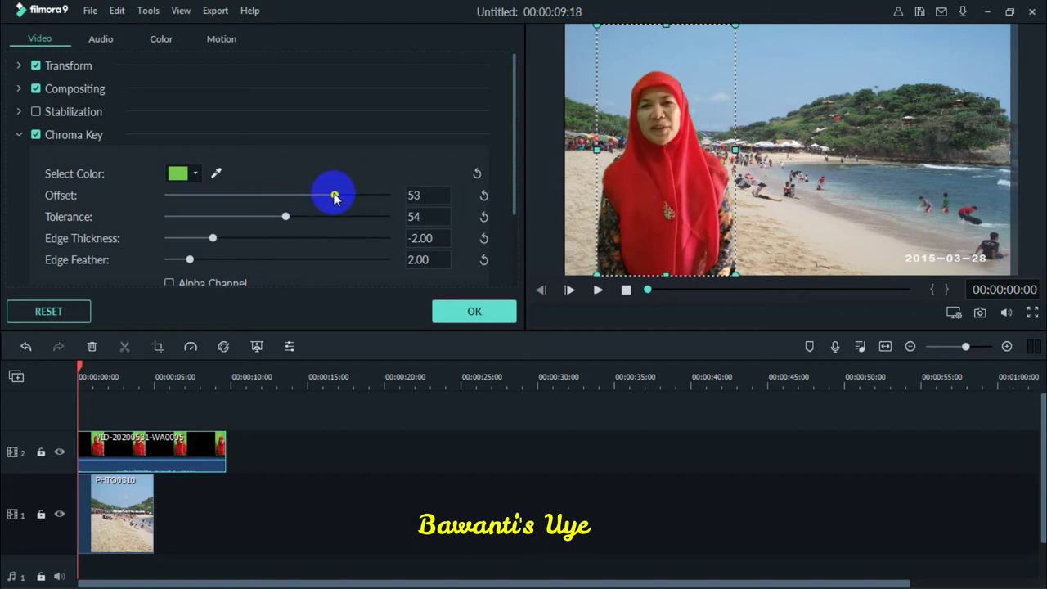
pyautogui.click(374, 197)
pyautogui.moveTo(374, 203); pyautogui.dragTo(384, 203)
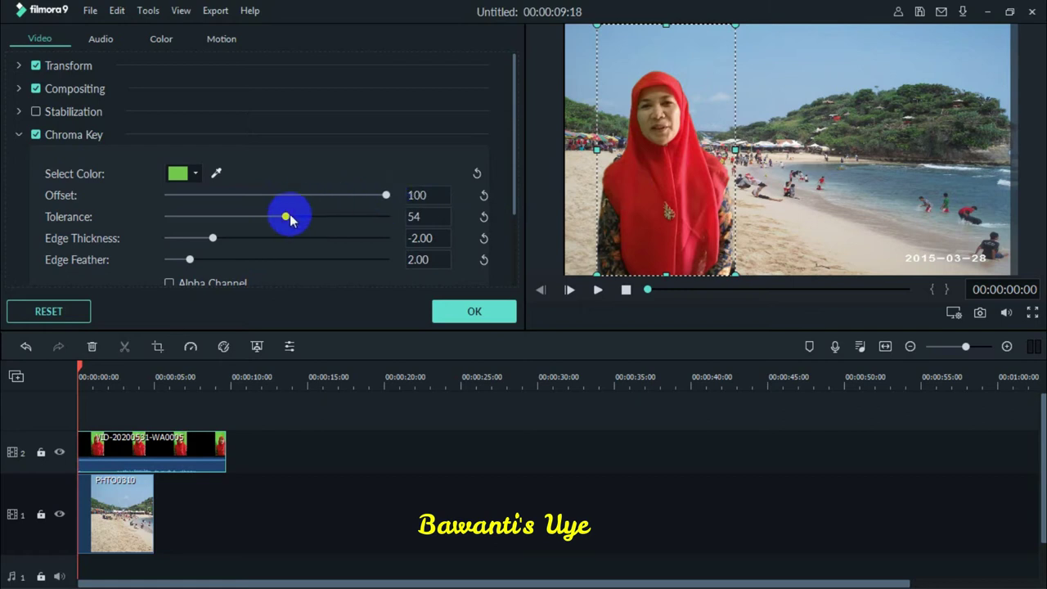
# - Set the video clip's Chroma Key tolerance to 42 and its edge thickness to 0.13
pyautogui.moveTo(285, 216); pyautogui.dragTo(322, 235)
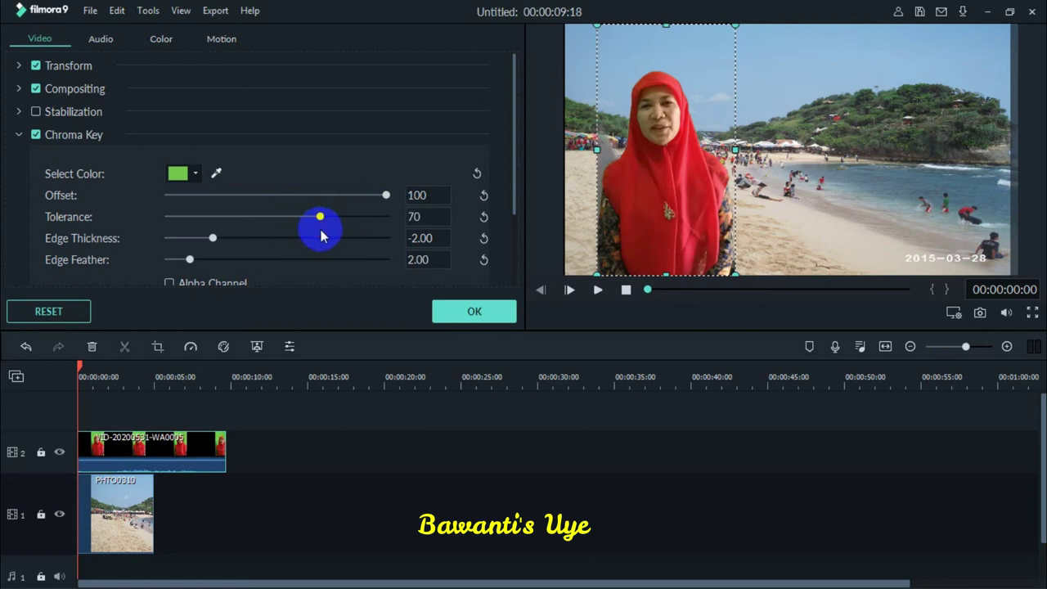
pyautogui.moveTo(320, 222); pyautogui.dragTo(257, 231)
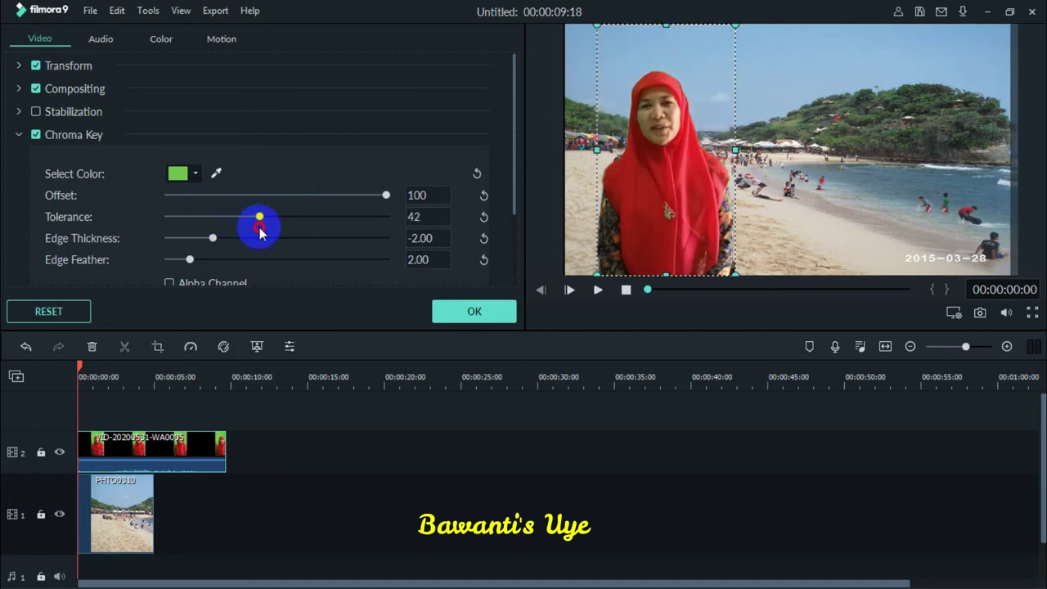
pyautogui.moveTo(262, 235); pyautogui.dragTo(259, 235)
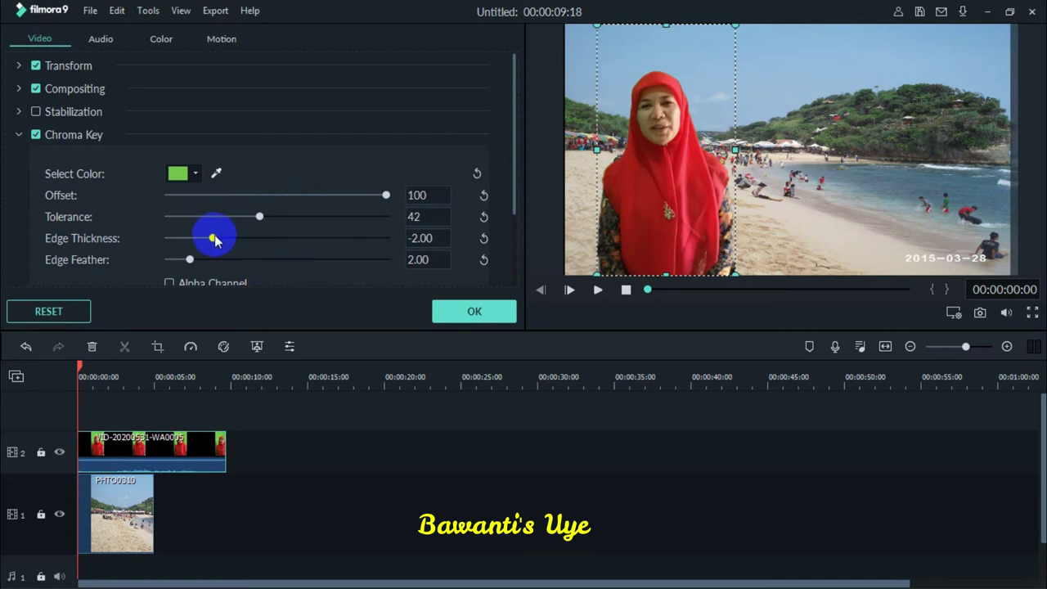
pyautogui.moveTo(214, 237); pyautogui.dragTo(346, 273)
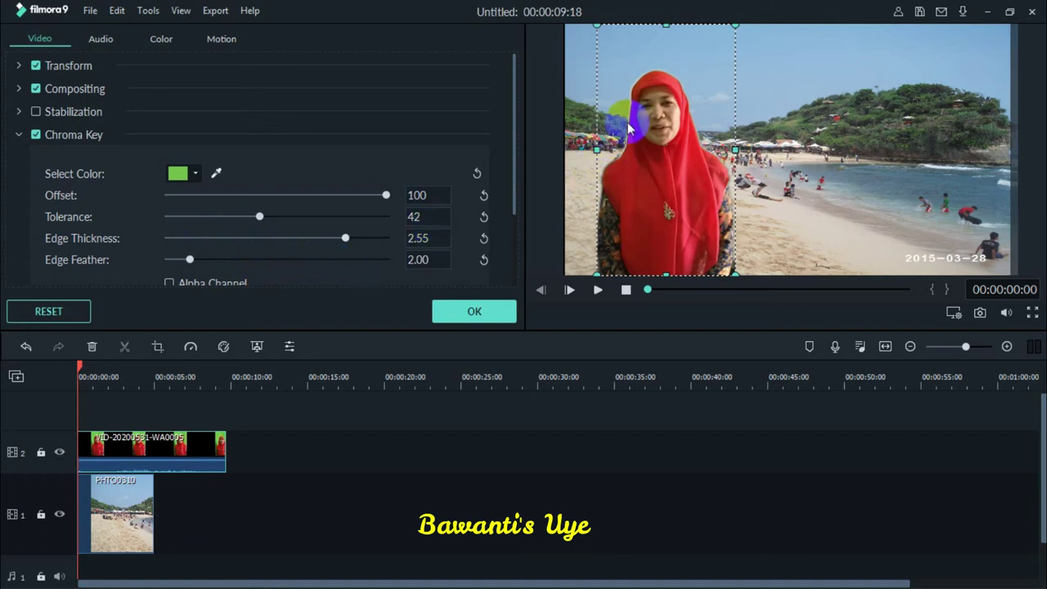
pyautogui.moveTo(346, 238); pyautogui.dragTo(310, 242)
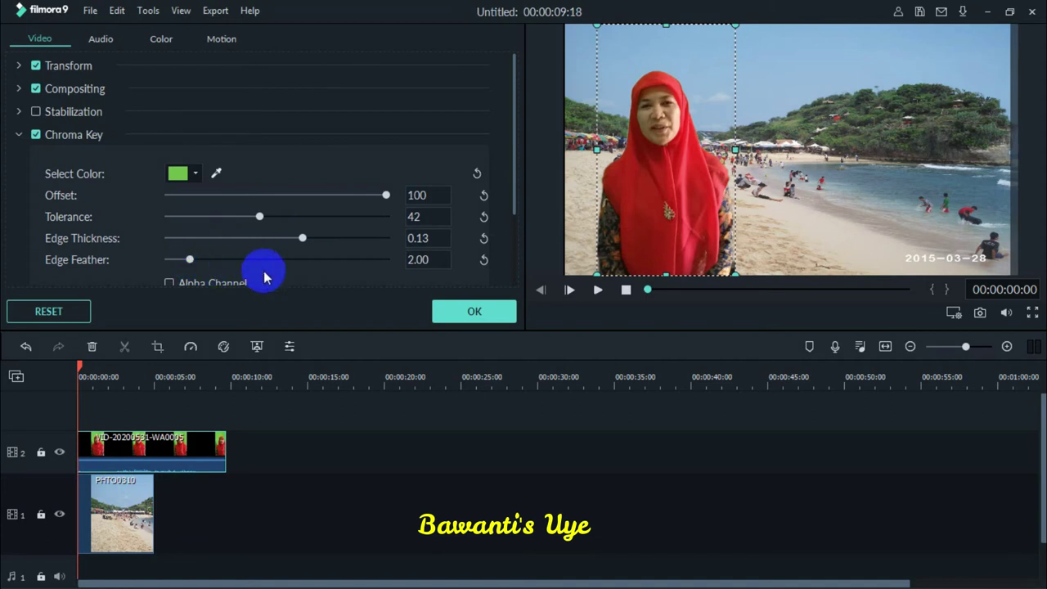
# - Set the Chroma Key edge feather of the video clip to 1.90
pyautogui.scroll(-1, 275, 274)
pyautogui.moveTo(190, 230); pyautogui.dragTo(219, 237)
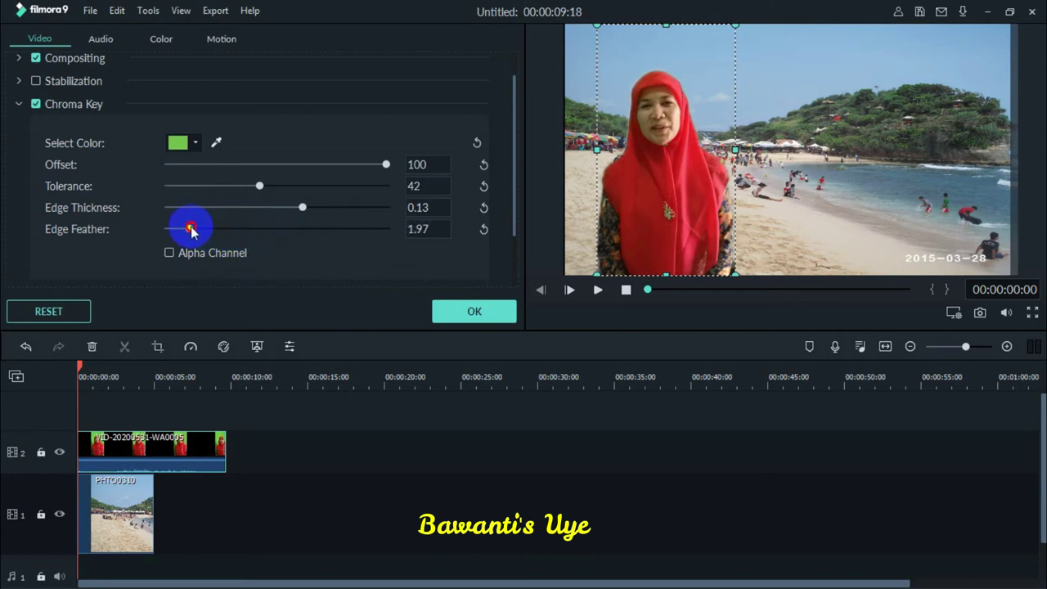
pyautogui.moveTo(189, 232); pyautogui.dragTo(188, 234)
# - Refine the Chroma Key tolerance to 40 with the help of the Alpha Channel view, and apply the settings with that view off
pyautogui.click(169, 253)
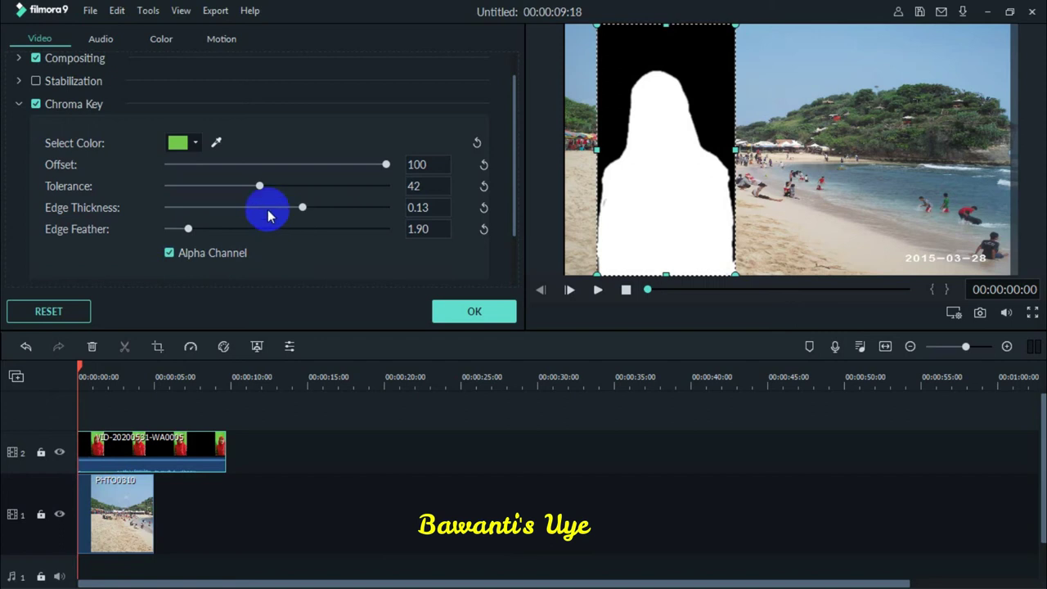
pyautogui.click(333, 186)
pyautogui.moveTo(332, 188); pyautogui.dragTo(255, 187)
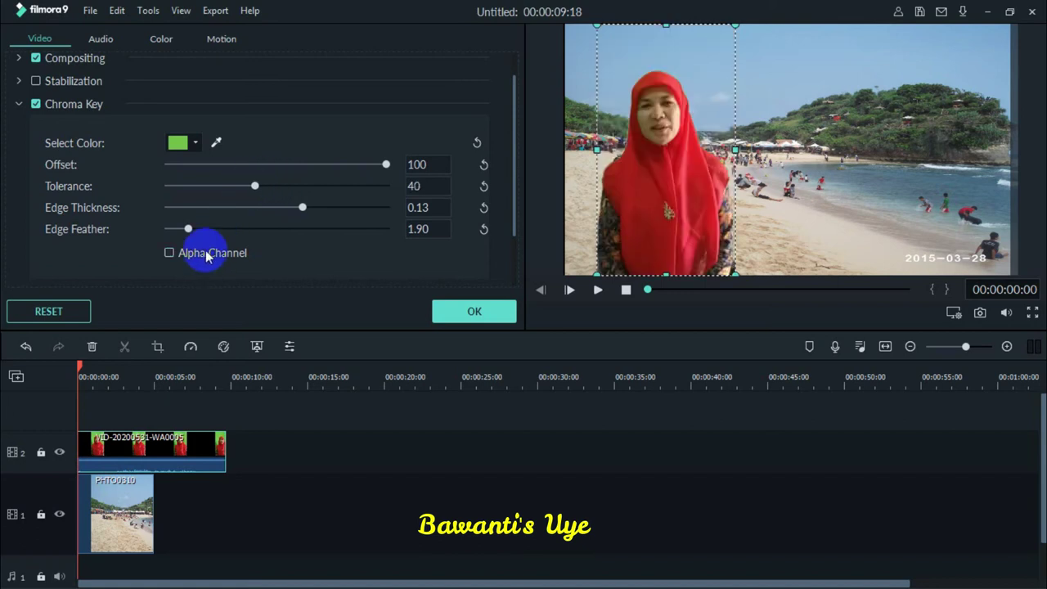
pyautogui.click(470, 310)
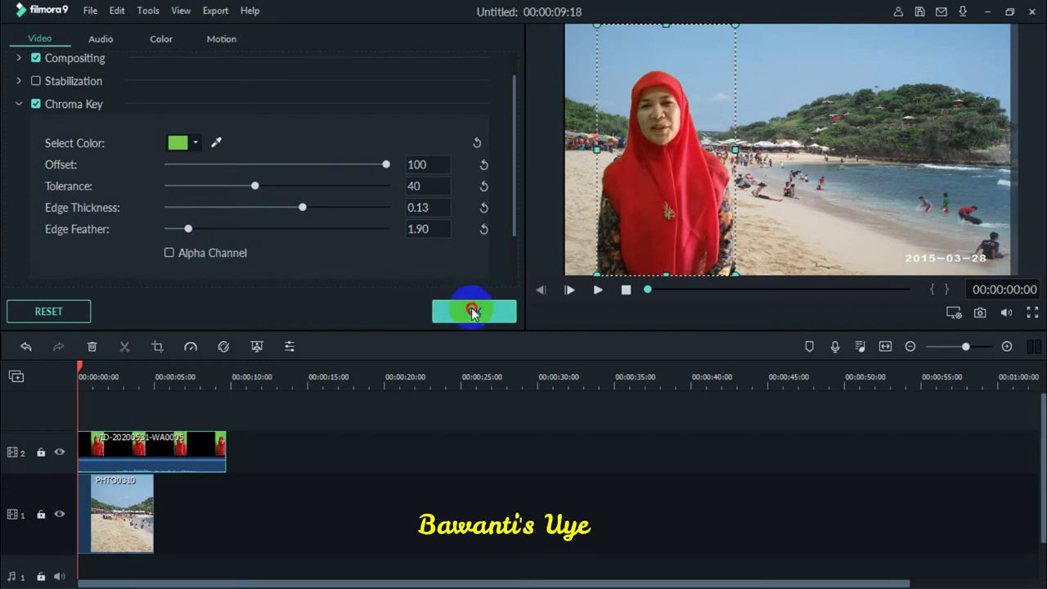
# - Play the keyed composite past the end of the beach photo, and return the playhead to 00:00:00:00
pyautogui.click(598, 290)
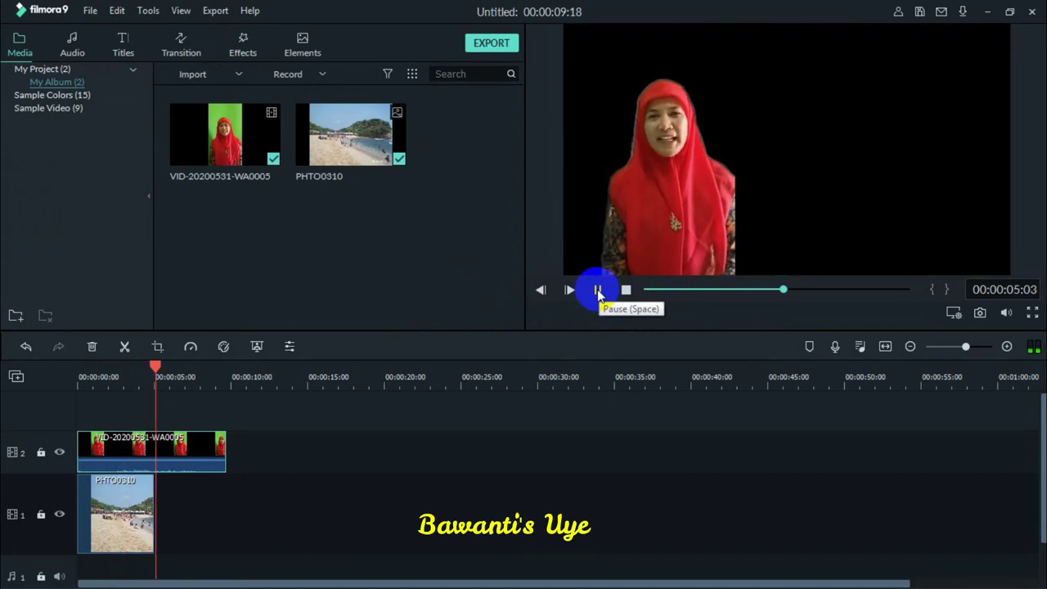
pyautogui.click(598, 291)
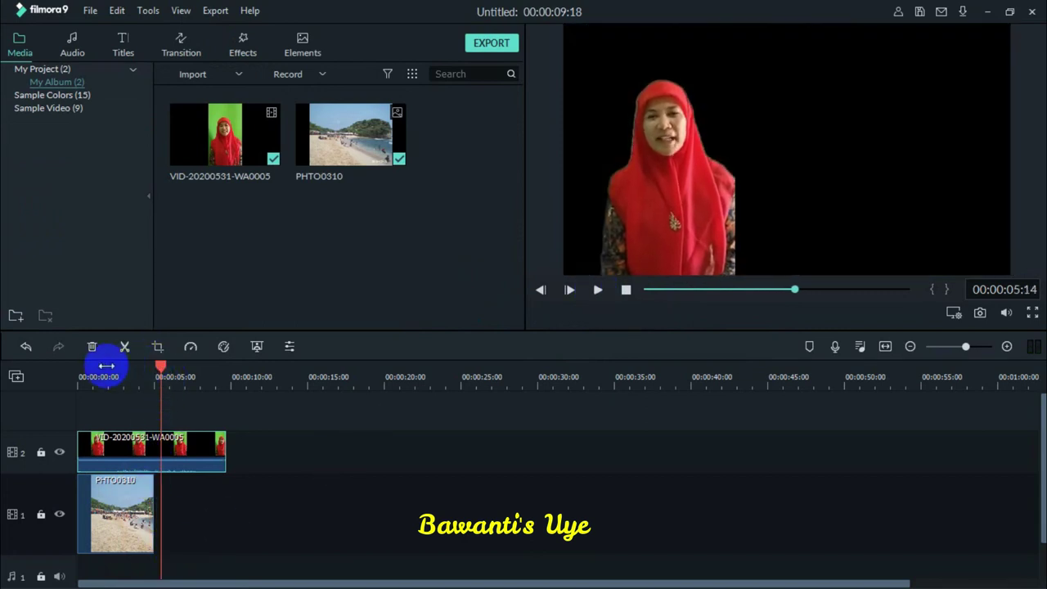
pyautogui.moveTo(161, 373)
pyautogui.mouseDown()
pyautogui.moveTo(63, 355)
pyautogui.moveTo(77, 398)
pyautogui.mouseUp()
# - Extend the PHTO0310 clip on track 1 to end together with the video clip on track 2
pyautogui.click(125, 505)
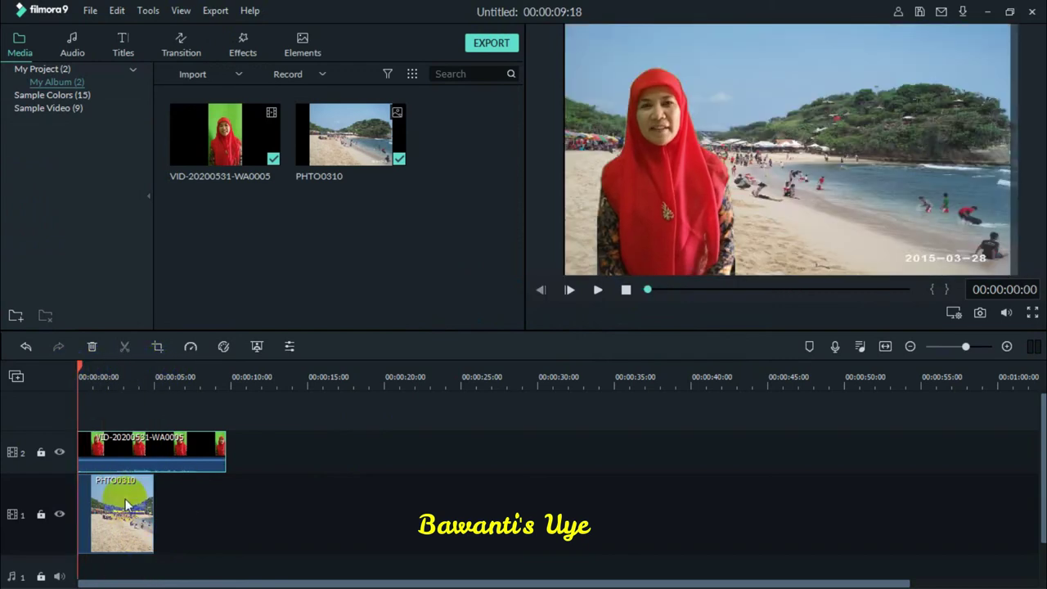
pyautogui.click(151, 514)
pyautogui.moveTo(154, 509); pyautogui.dragTo(224, 505)
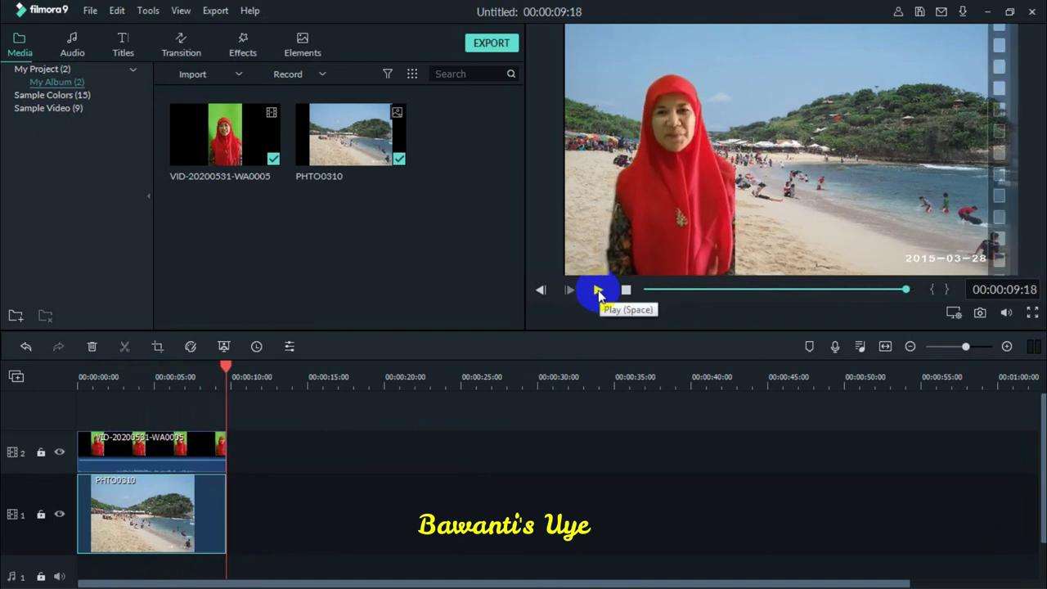
# - Widen the keyed video slightly and move it to the right side of the beach scene
pyautogui.click(678, 224)
pyautogui.click(736, 181)
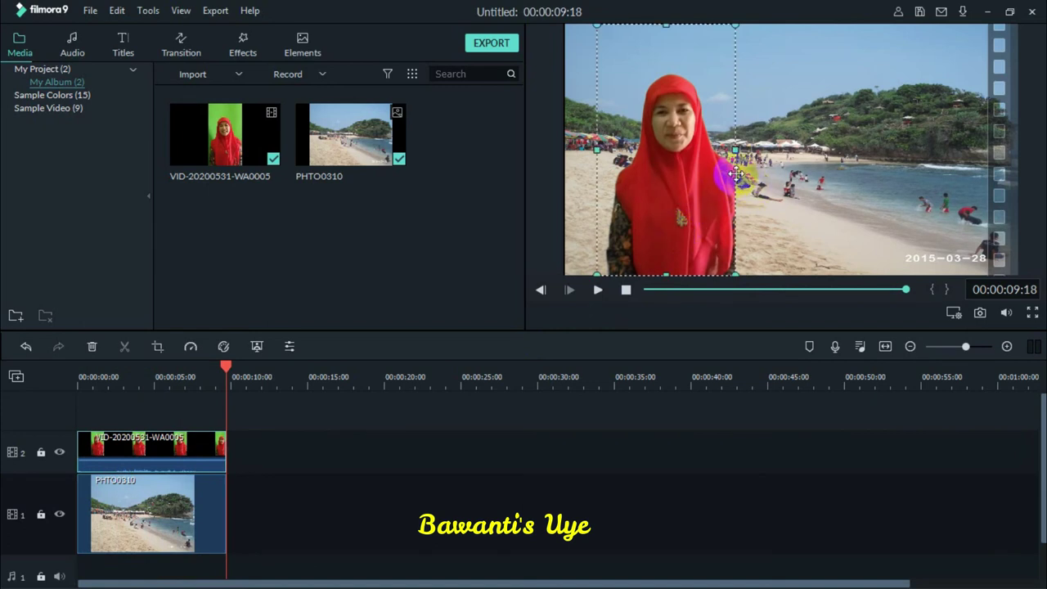
pyautogui.click(734, 149)
pyautogui.moveTo(734, 150); pyautogui.dragTo(976, 163)
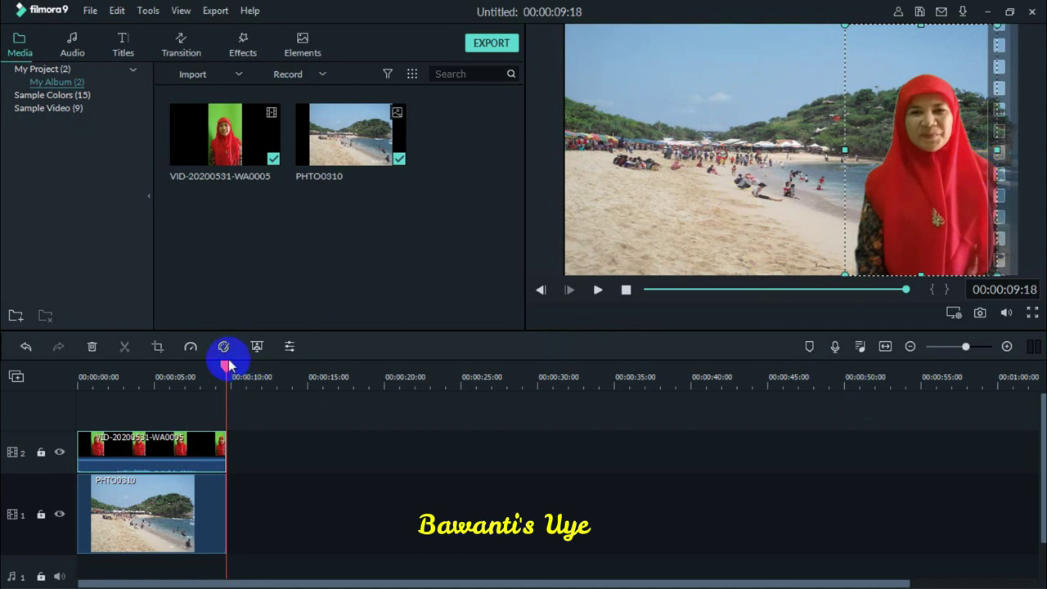
# - Set the playhead to 00:00:00:03, and move the keyed video back to the left part of the frame, slightly lower
pyautogui.click(115, 375)
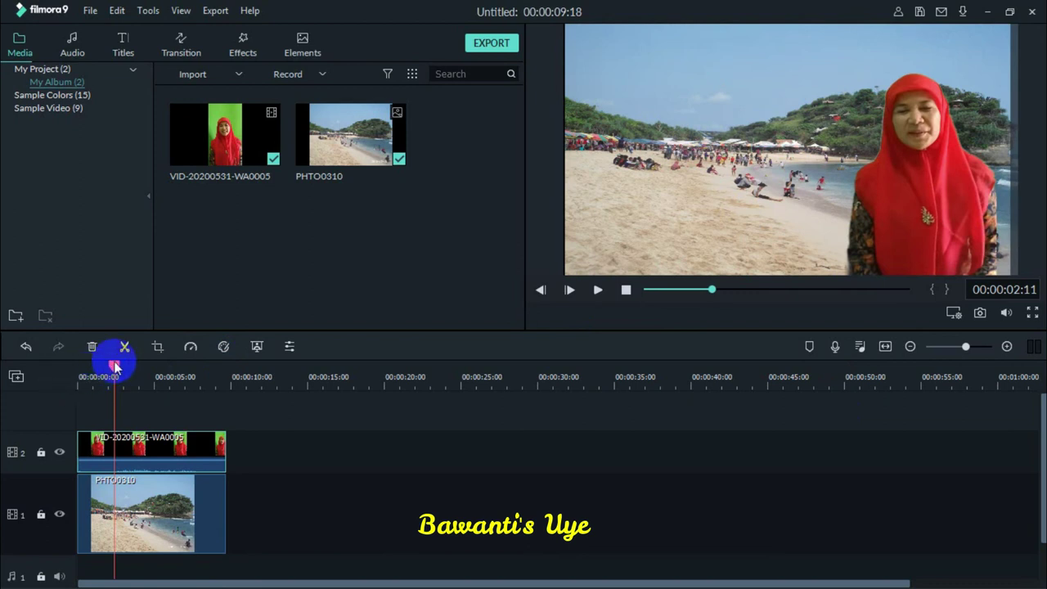
pyautogui.click(81, 369)
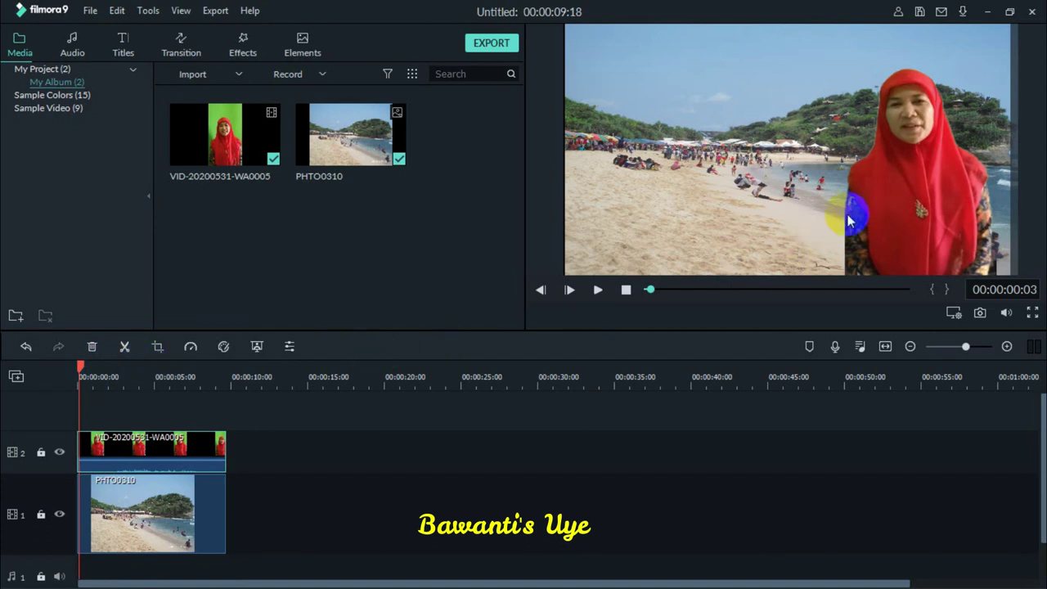
pyautogui.click(893, 193)
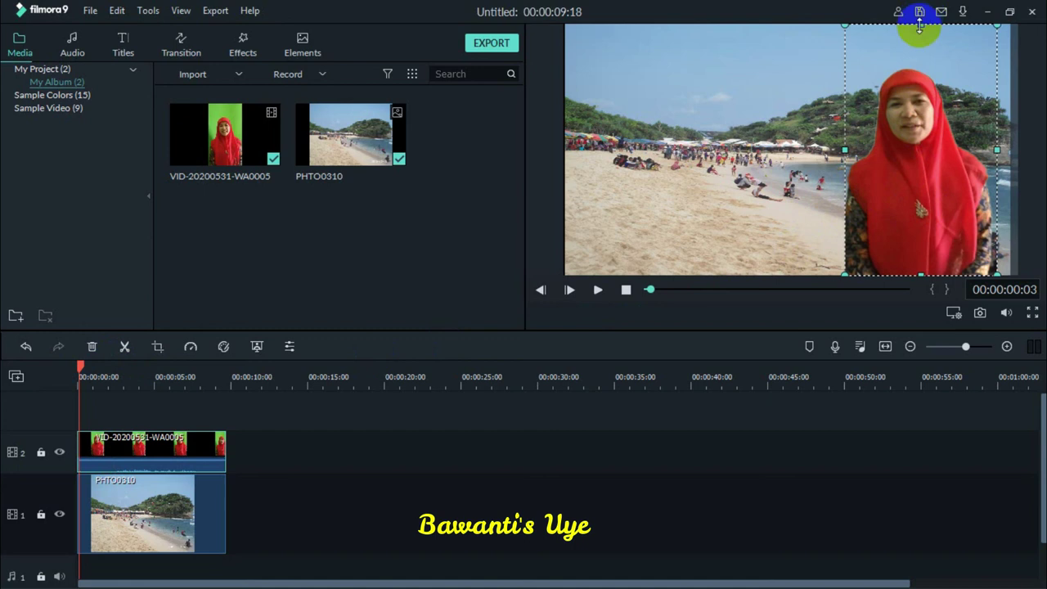
pyautogui.moveTo(917, 129); pyautogui.dragTo(687, 128)
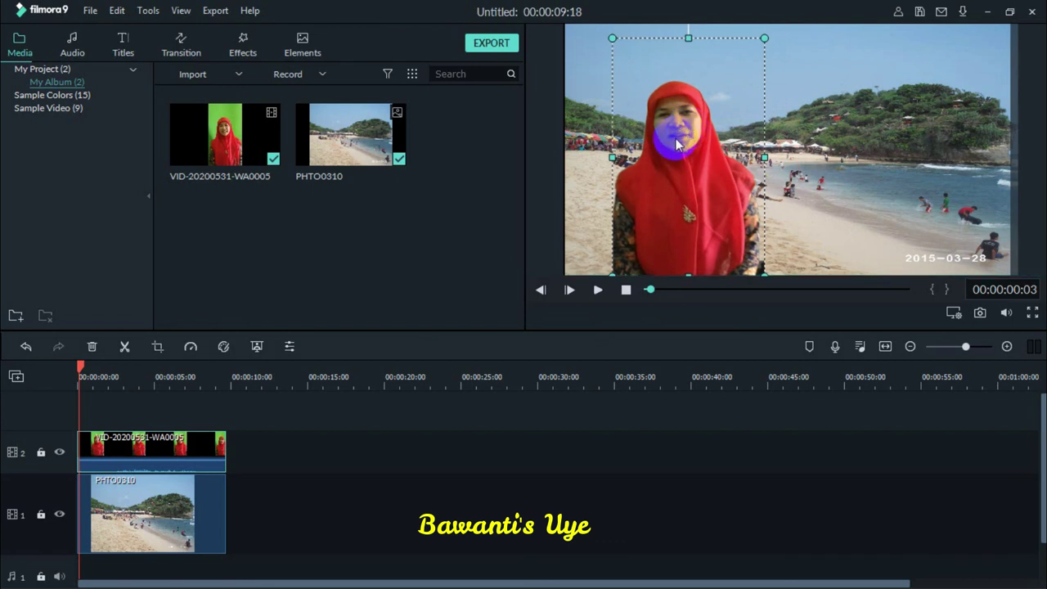
# - Stretch the keyed video a little wider on both sides and play the resulting composite
pyautogui.moveTo(612, 157); pyautogui.dragTo(597, 158)
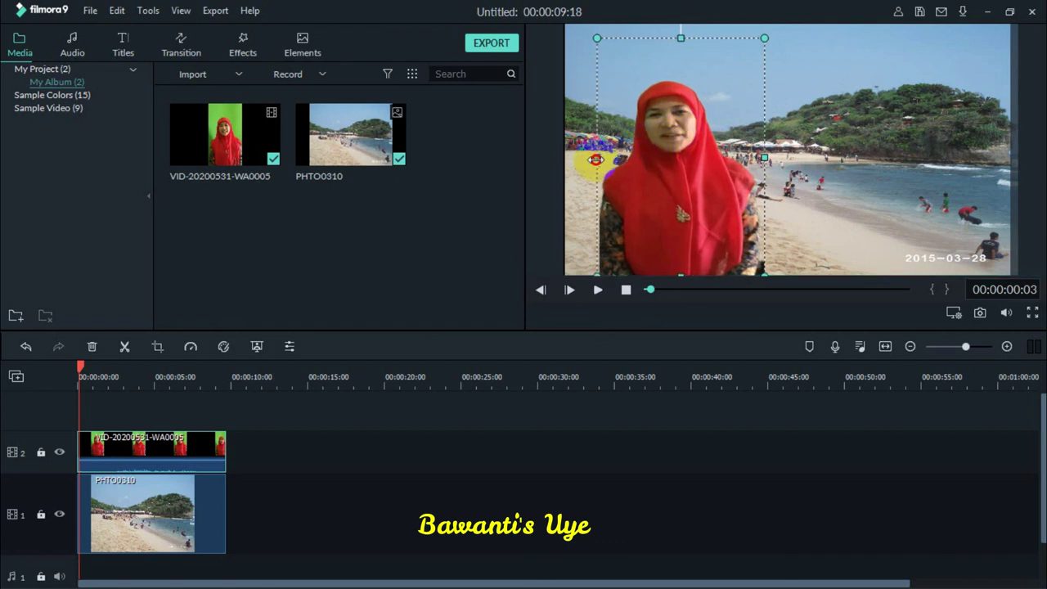
pyautogui.moveTo(769, 158); pyautogui.dragTo(782, 159)
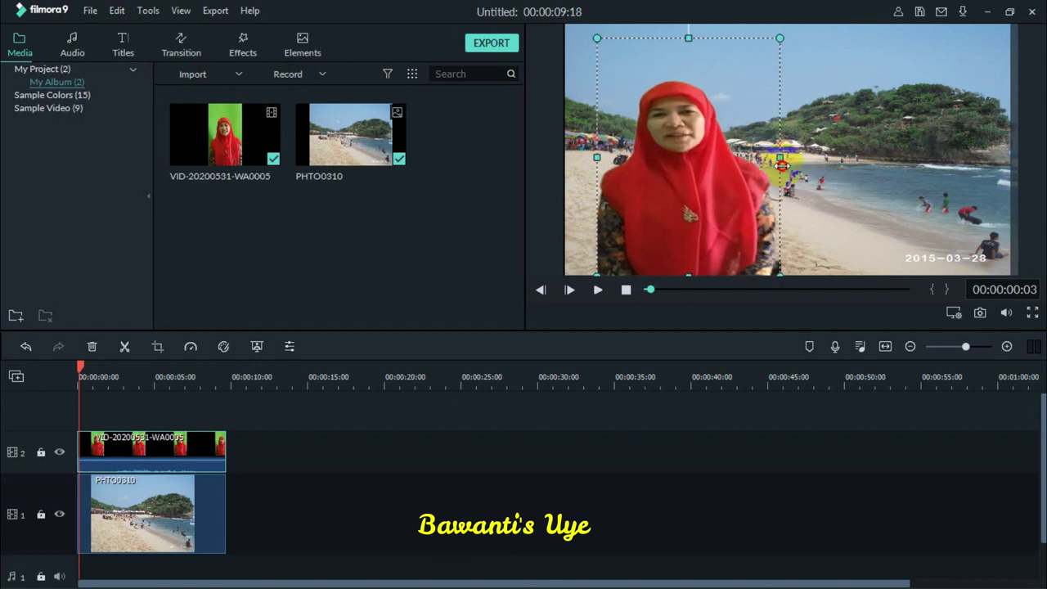
pyautogui.click(597, 291)
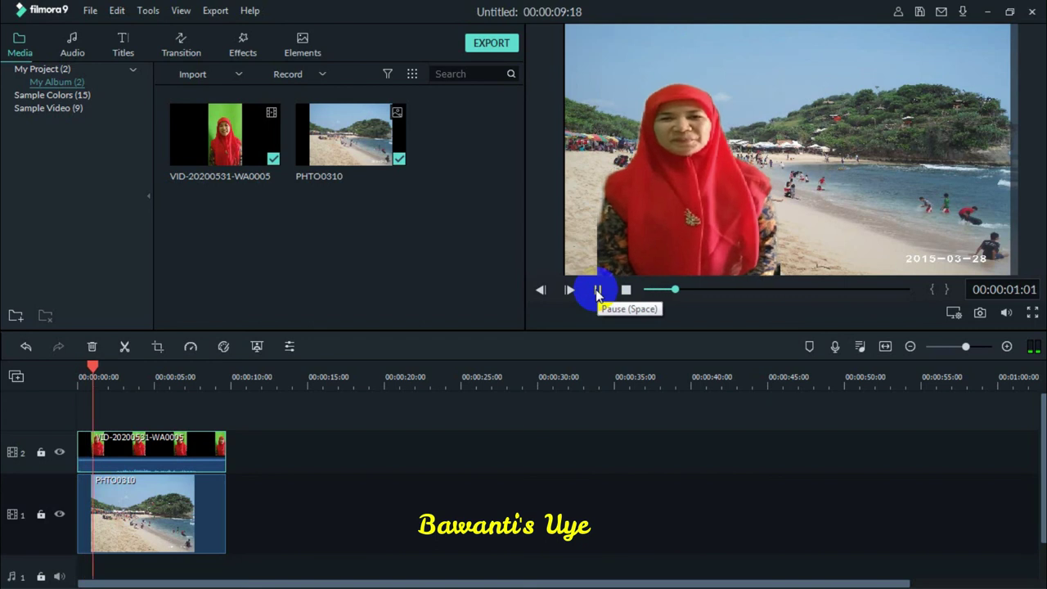